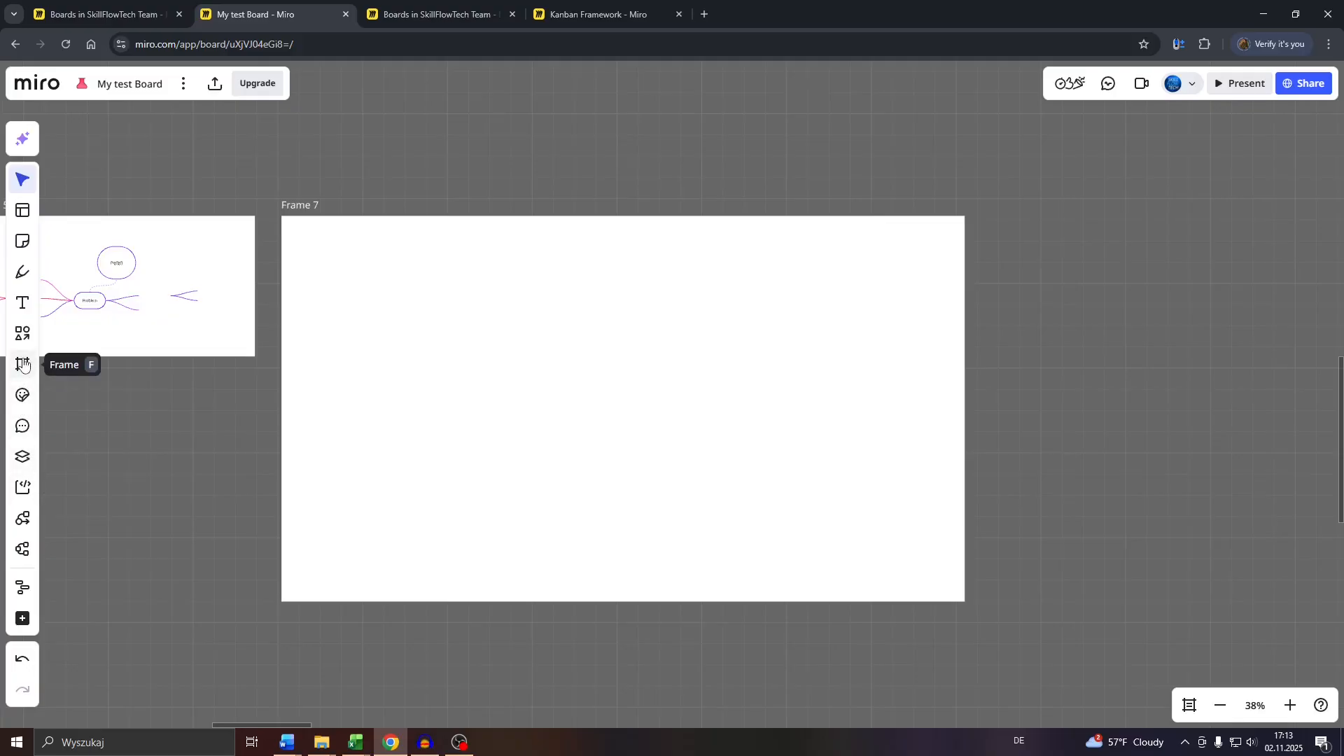
click(23, 365)
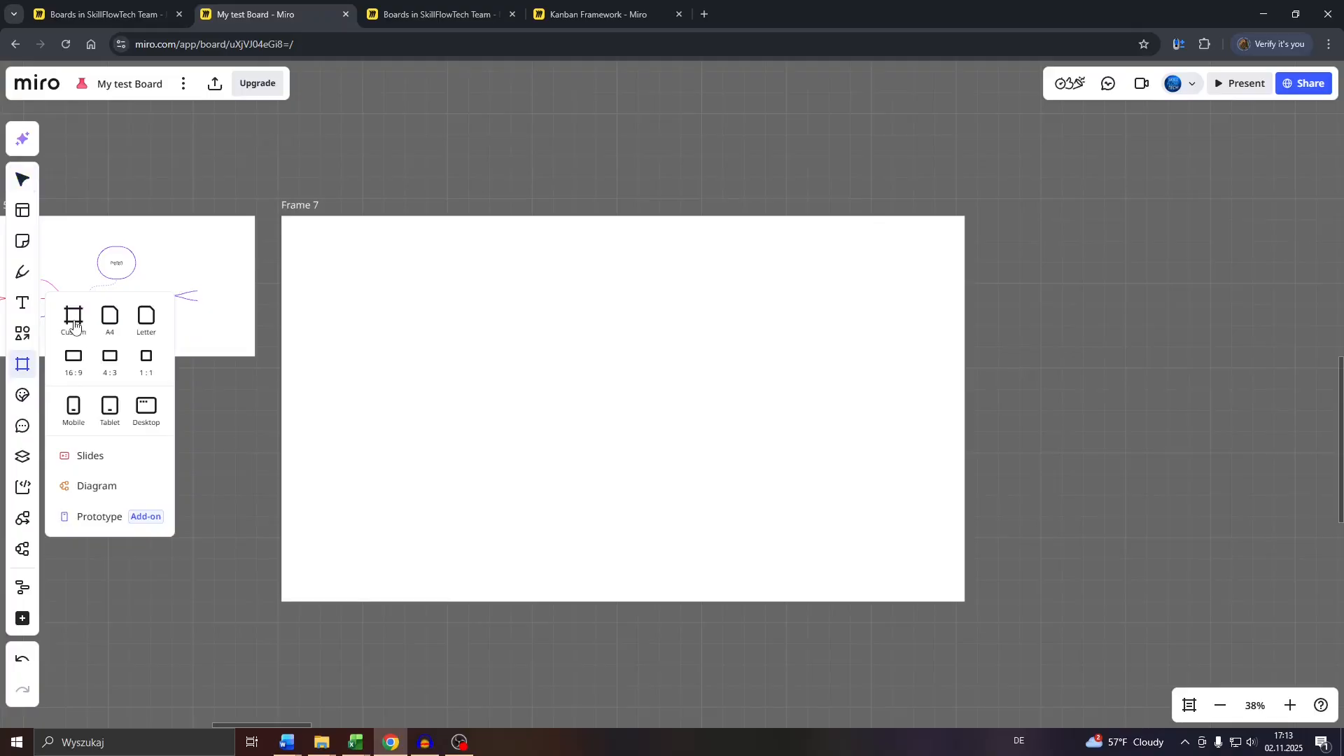
click(399, 185)
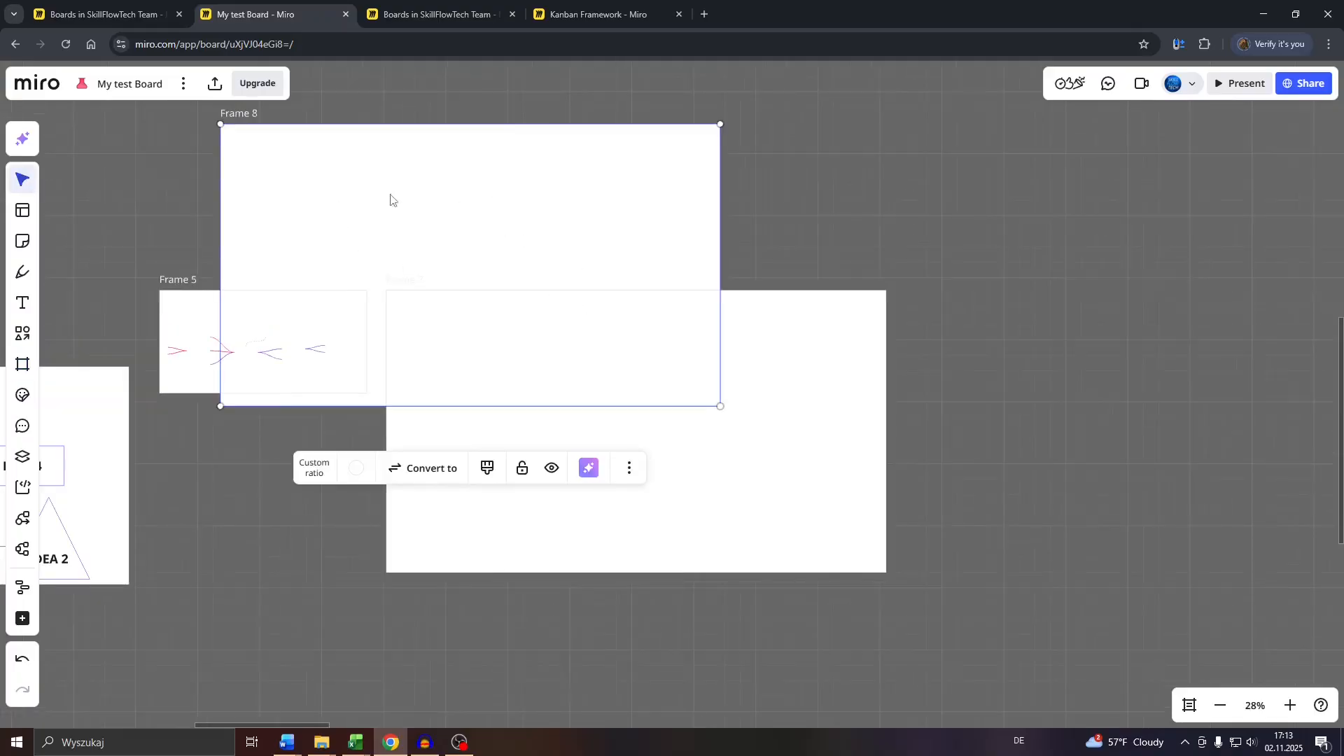
drag(387, 198, 563, 327)
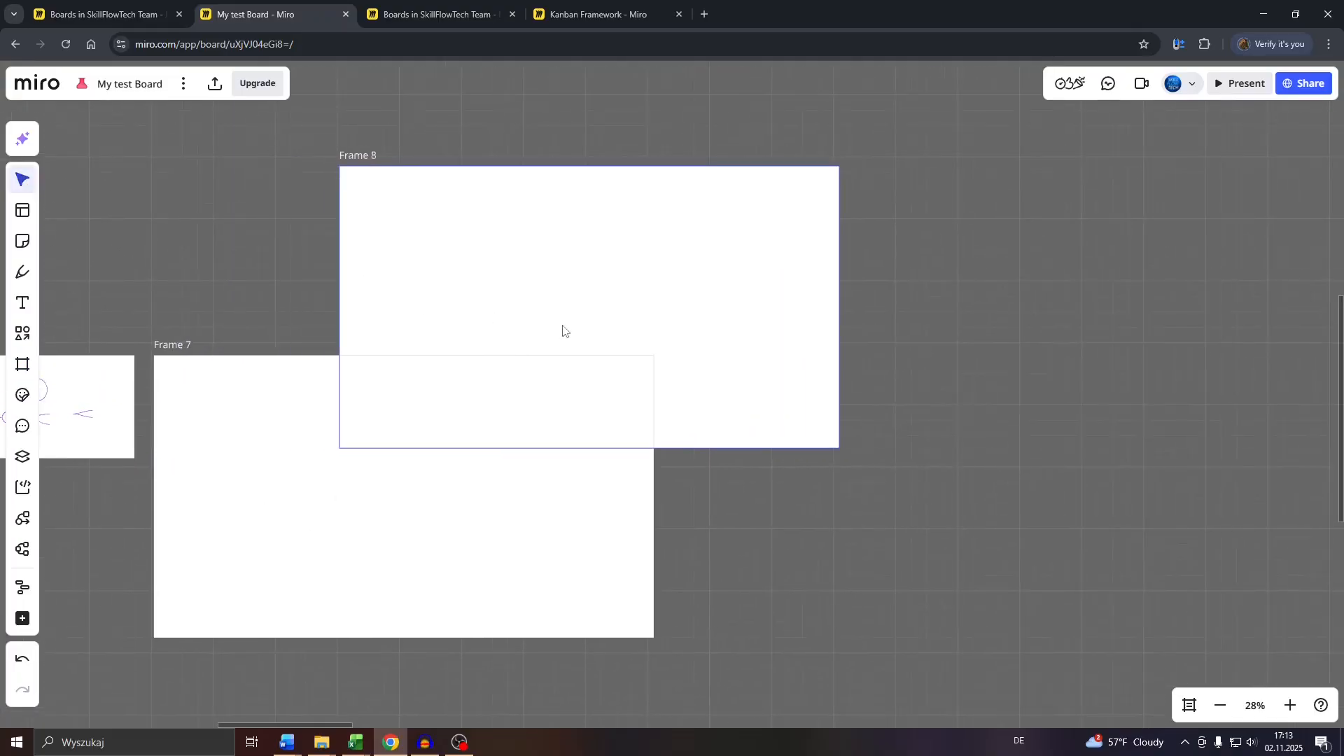
right_click(563, 326)
click(597, 710)
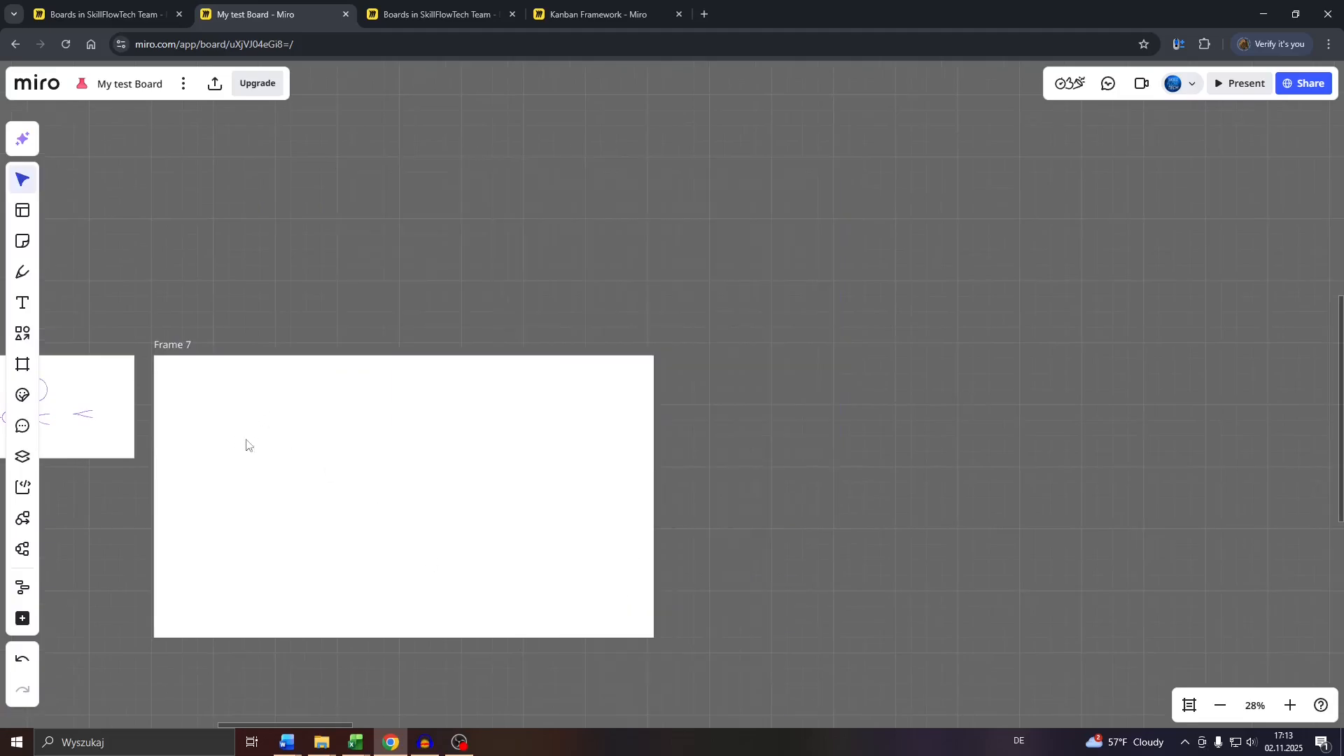
Step: Insert a Timeline into the empty Frame 7
drag(210, 419, 291, 287)
key(v)
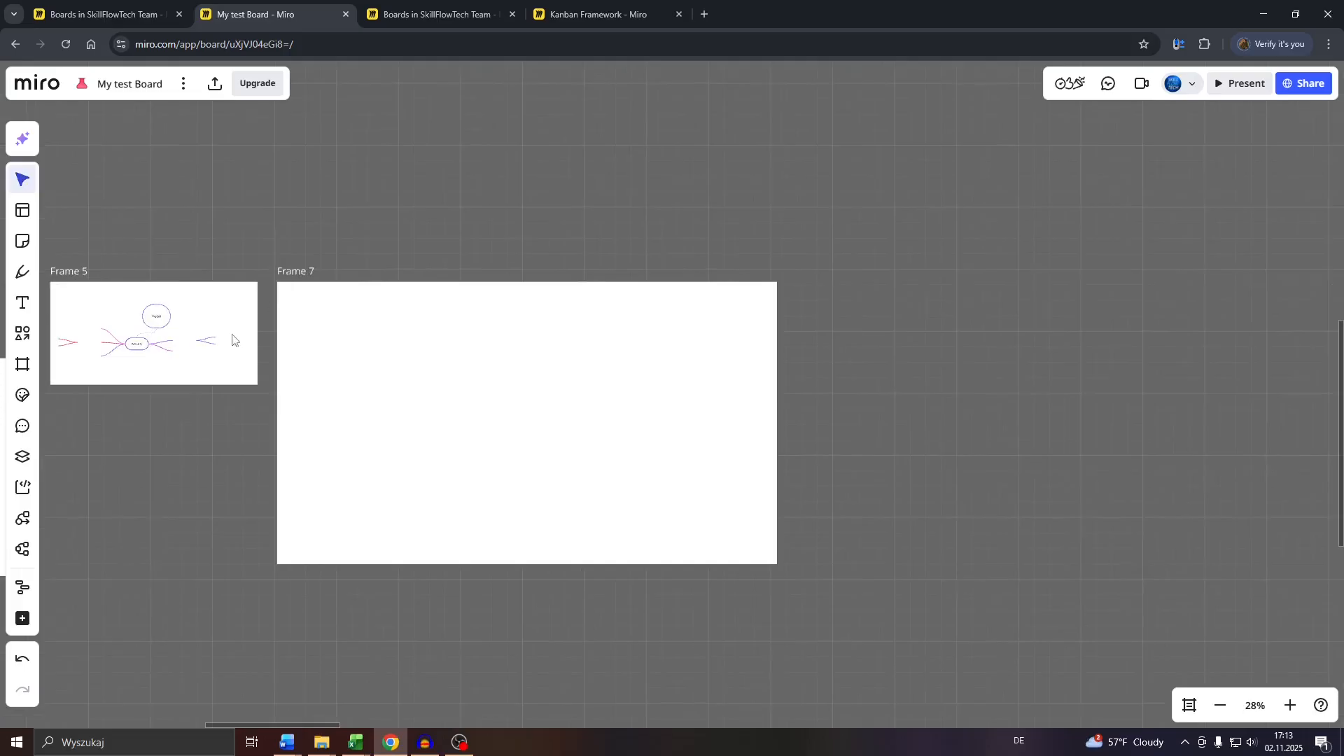
click(23, 619)
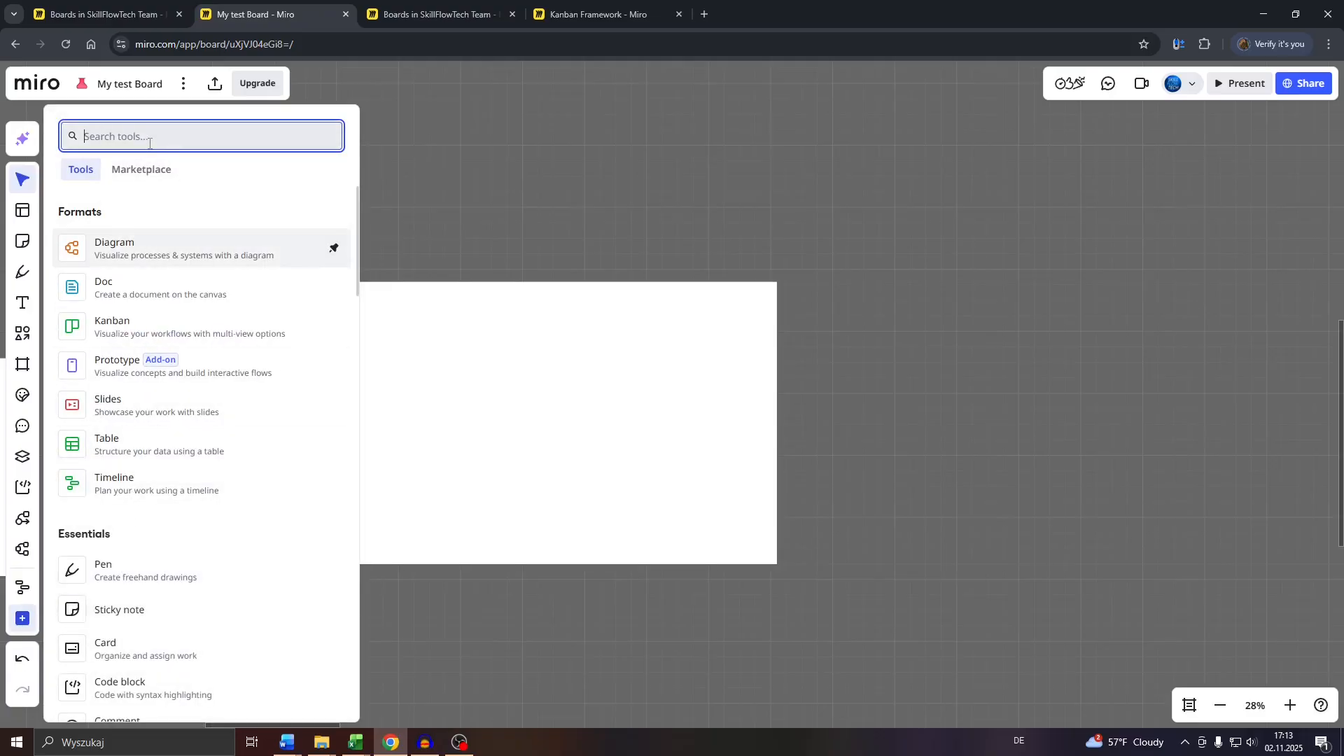
click(185, 487)
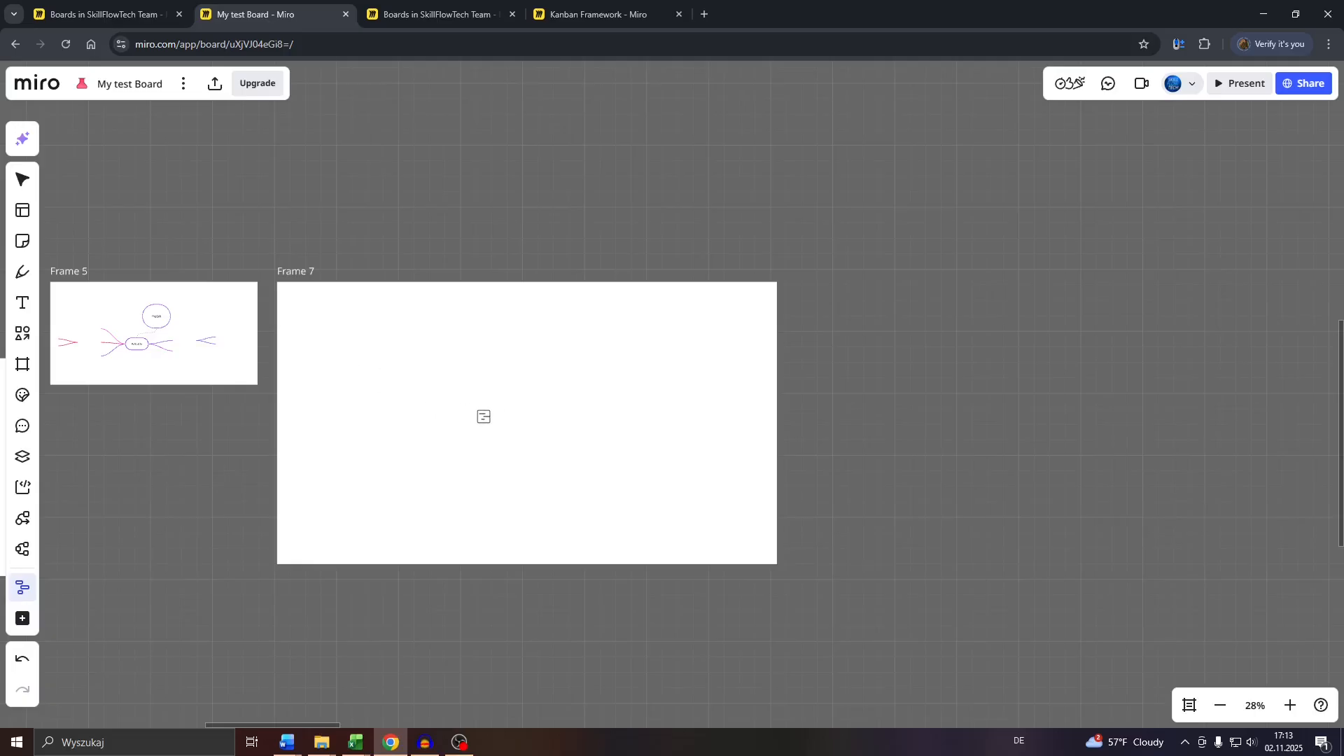
click(494, 432)
Step: Move the timeline inside Frame 7 and enlarge it to span nearly the frame's full width
scroll(518, 463, up, 3)
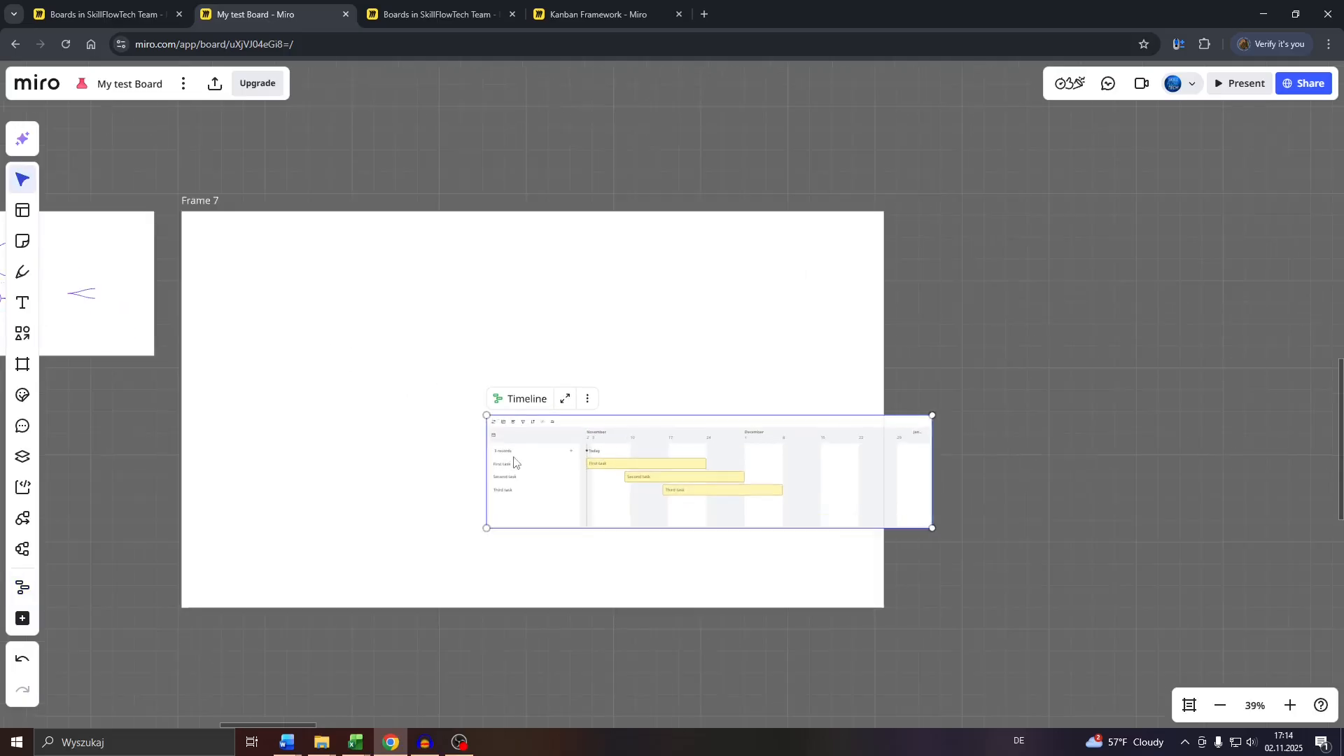
mouse_move(594, 467)
mouse_down()
mouse_move(542, 457)
mouse_move(611, 470)
mouse_up()
drag(434, 377, 917, 539)
drag(665, 418, 456, 360)
drag(932, 527, 867, 510)
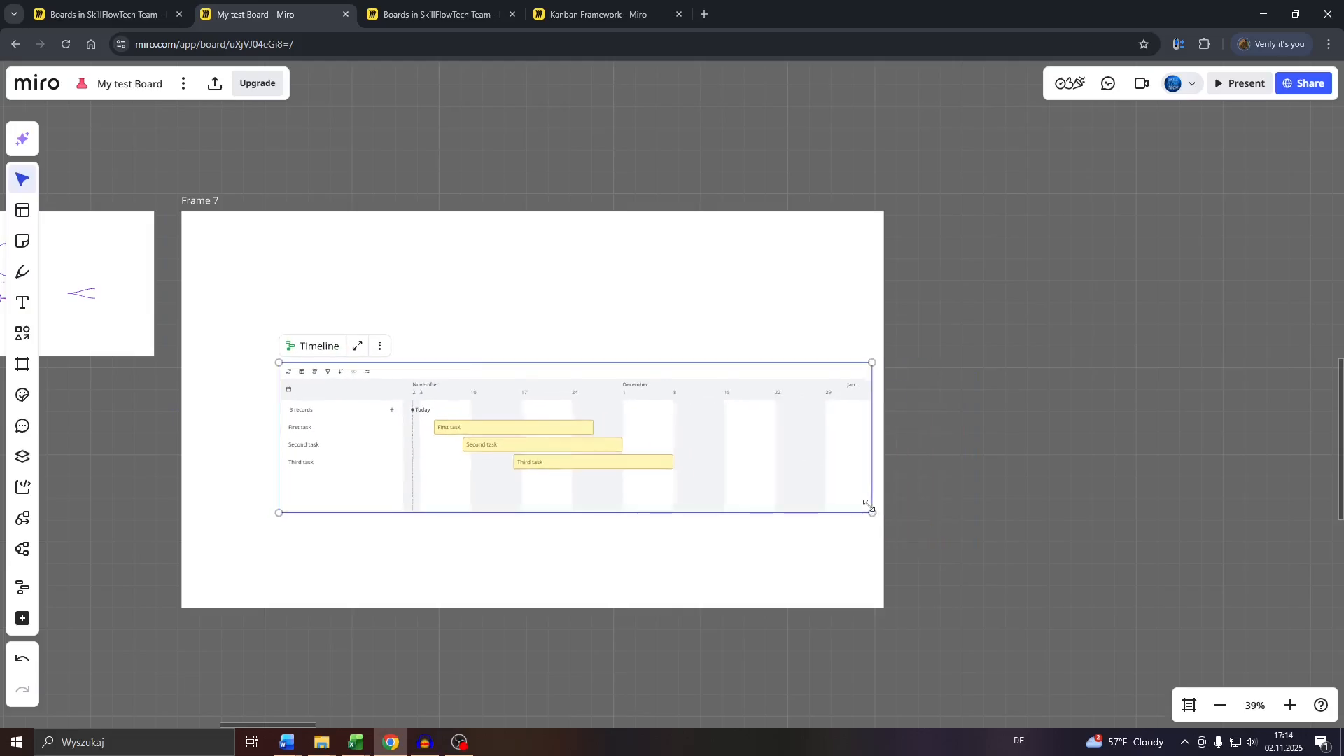
drag(279, 361, 209, 332)
Step: Add a fourth record to the timeline and name it "Task #4"
scroll(234, 359, up, 5)
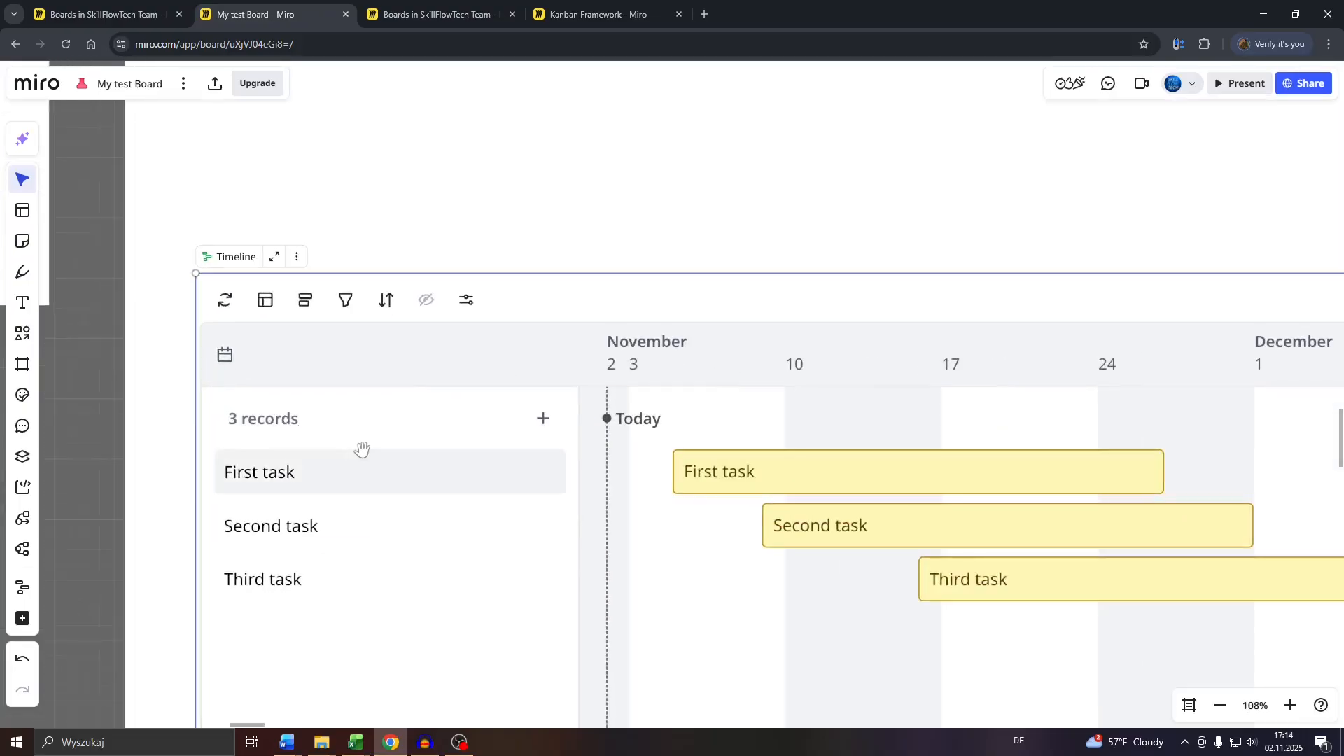
scroll(361, 453, down, 2)
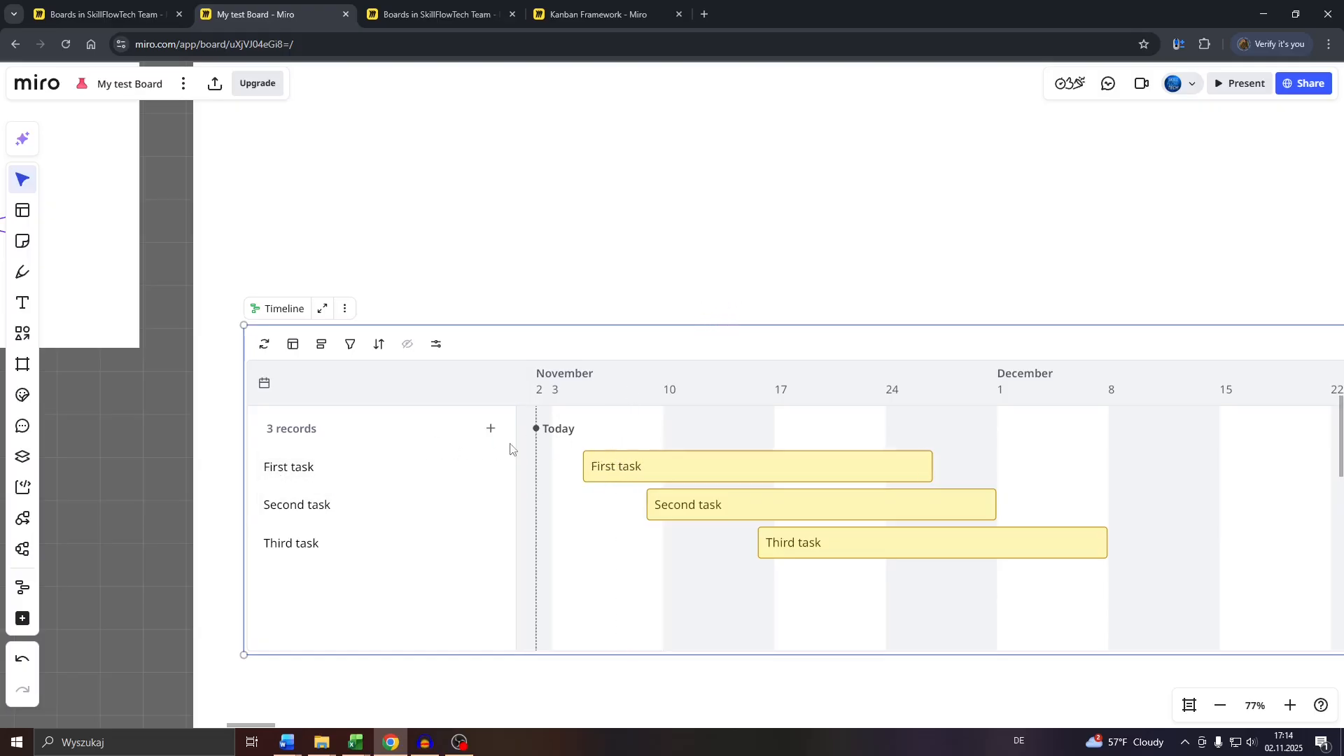
click(492, 432)
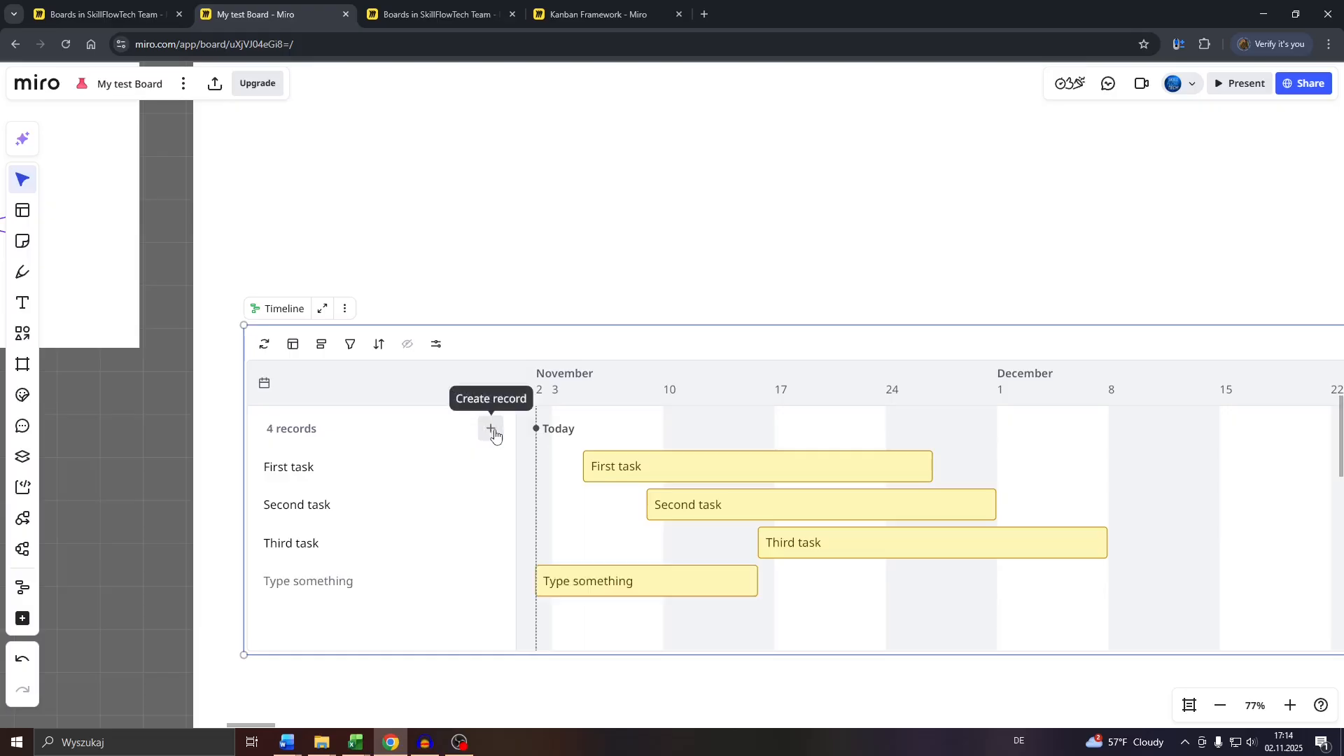
click(312, 592)
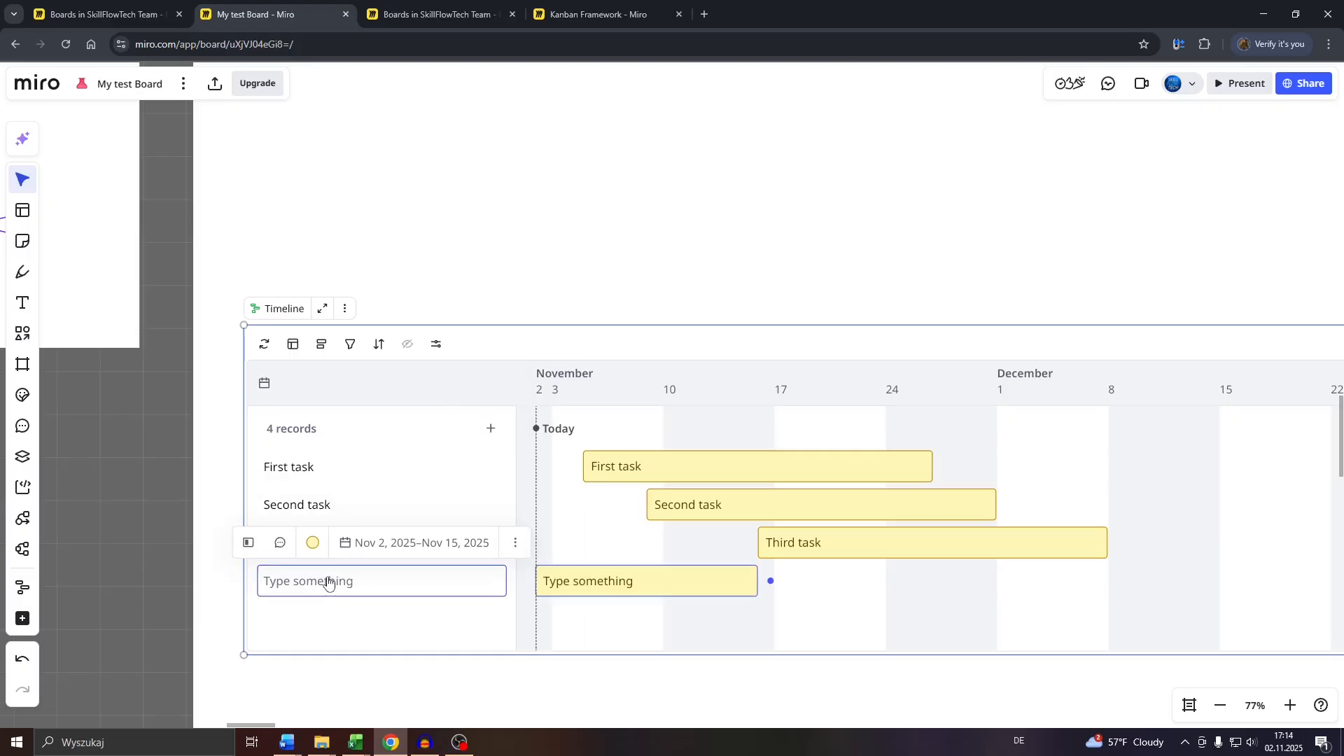
text(or)
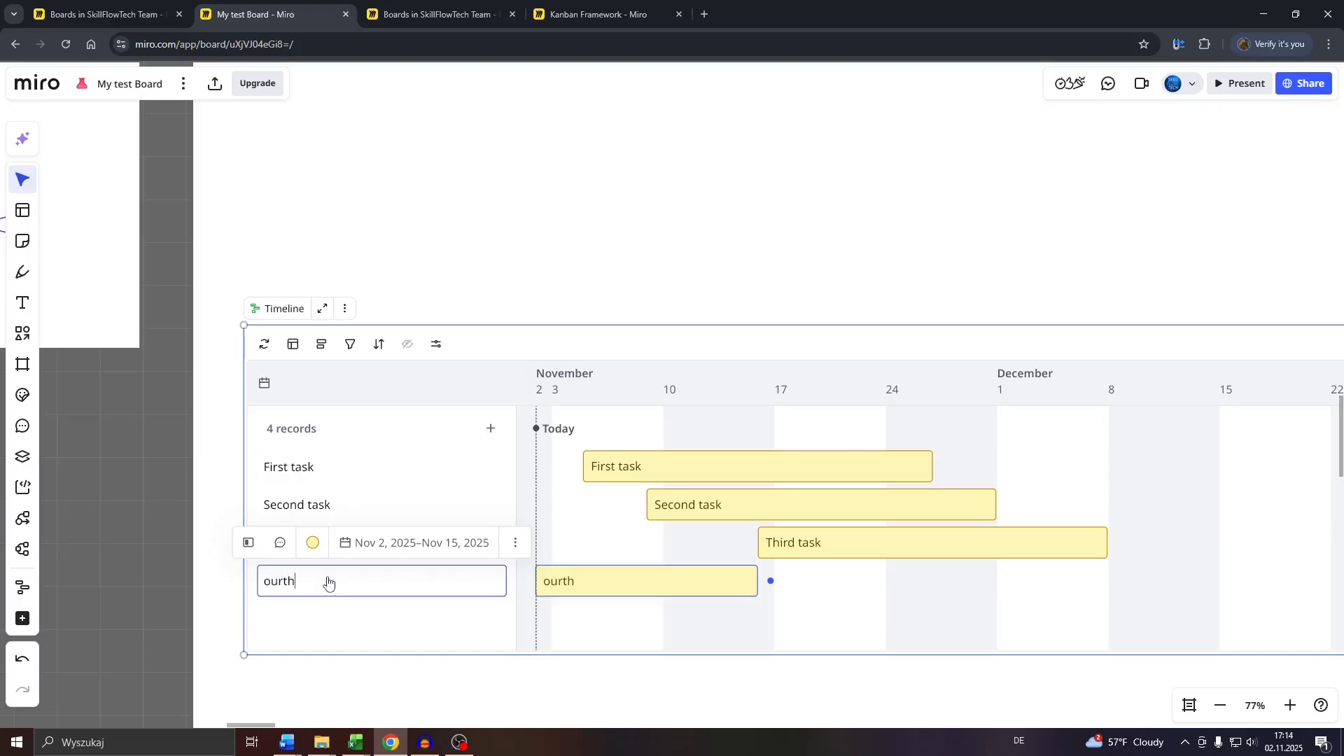
key(ctrl+BackSpace)
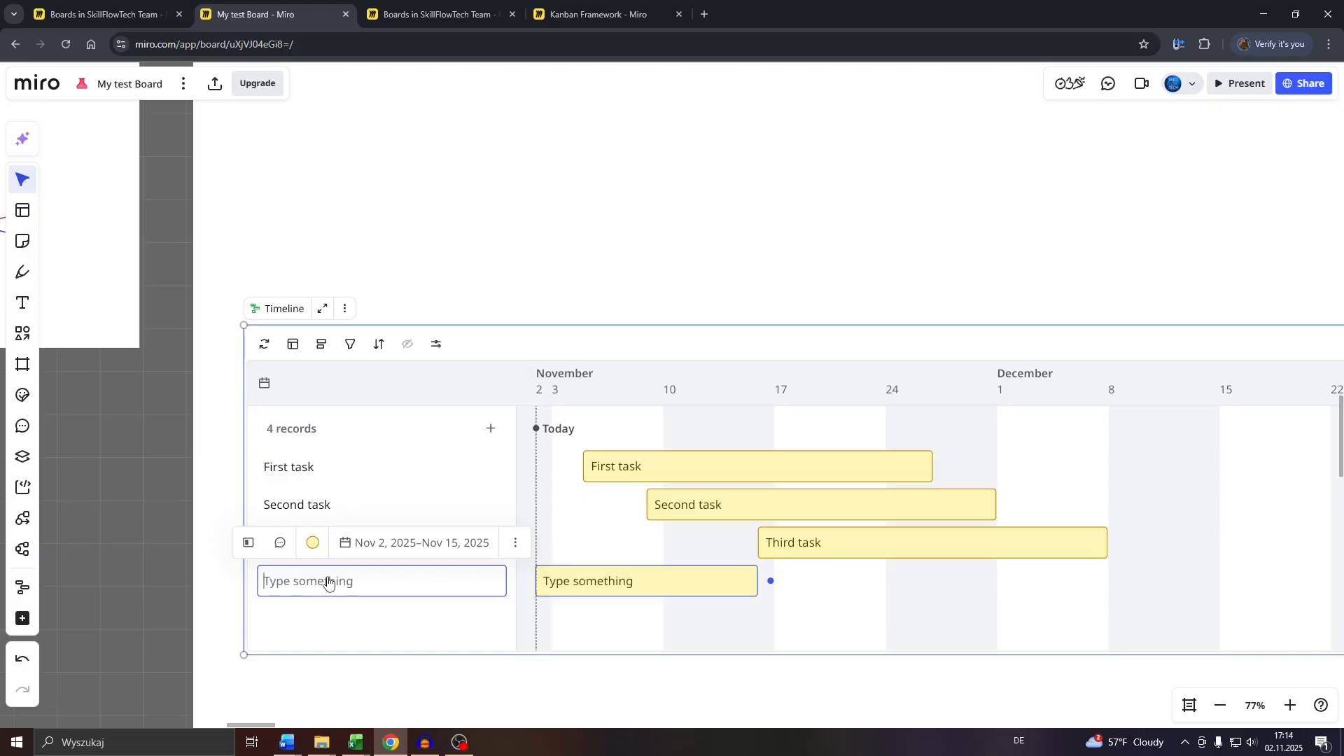
text(Task #4)
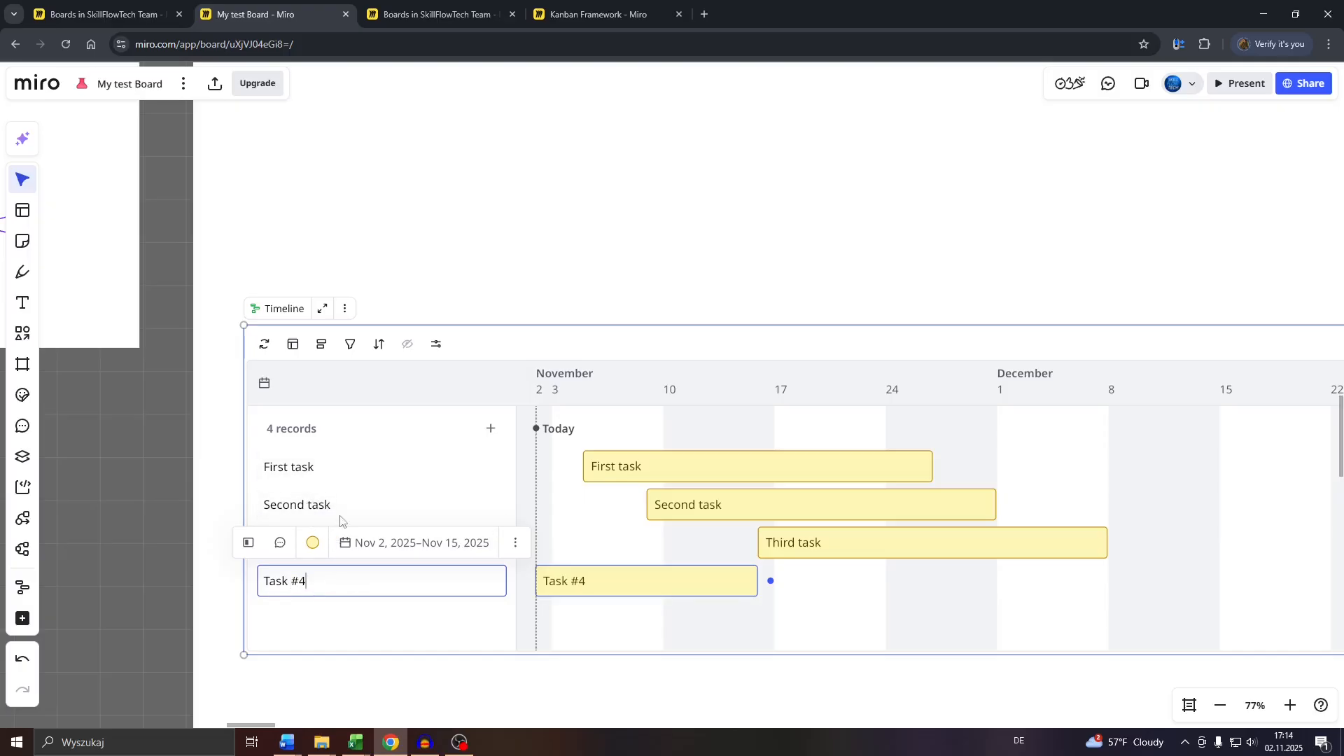
click(305, 468)
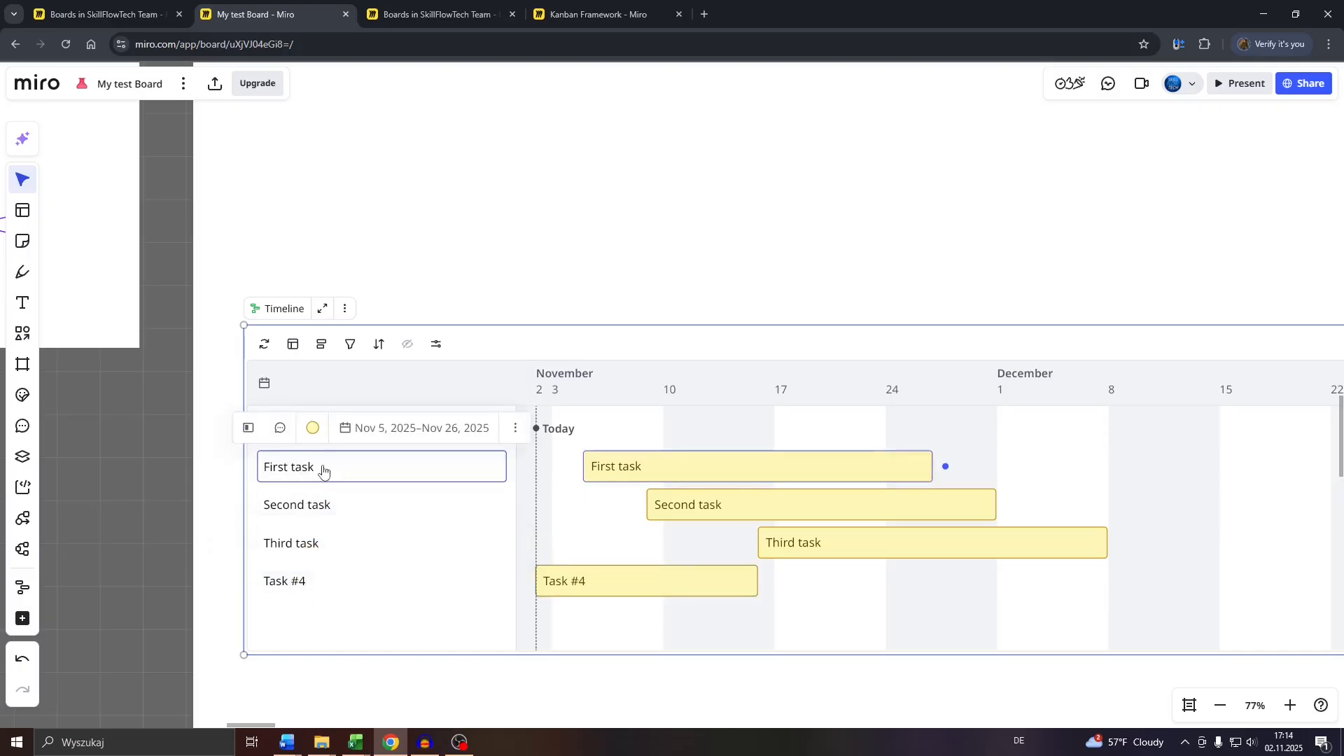
drag(324, 472, 276, 468)
key(Delete)
key(ctrl+z)
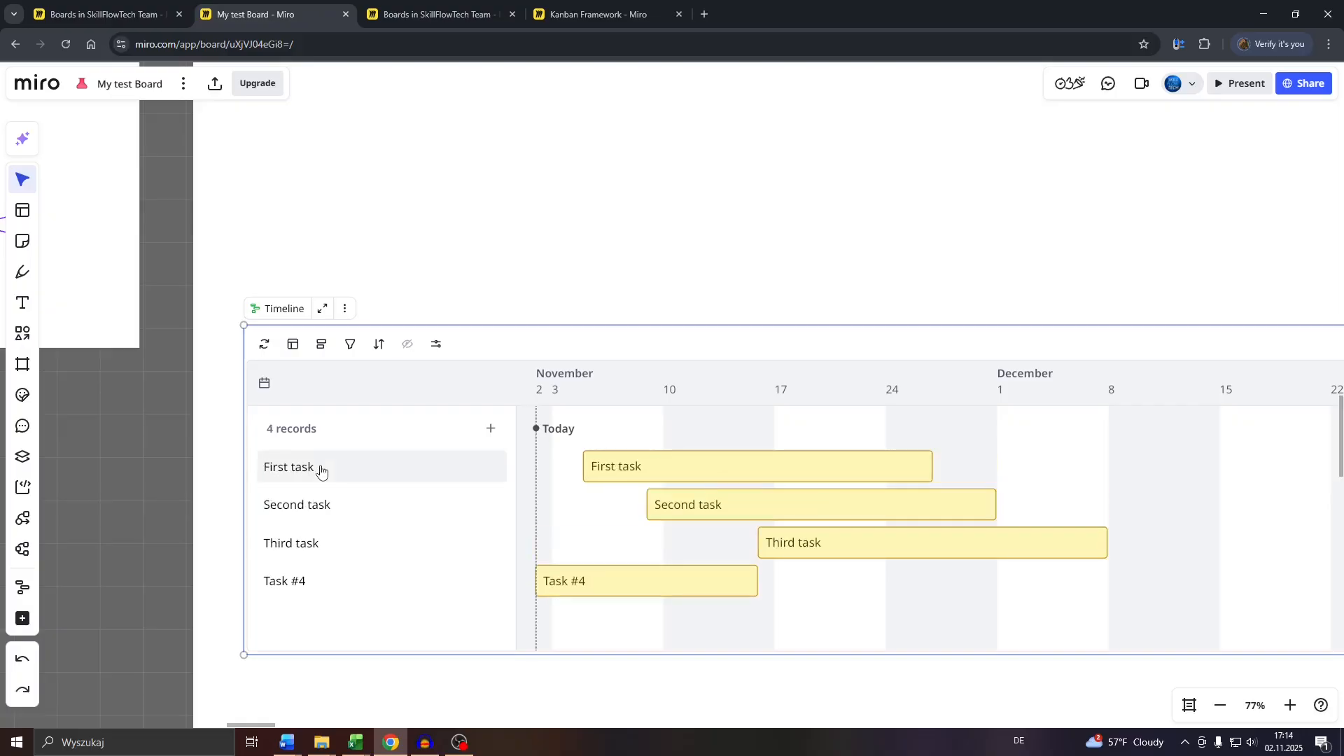
Step: Rename the timeline's "First task" record to "Task #1"
click(326, 467)
double_click(326, 467)
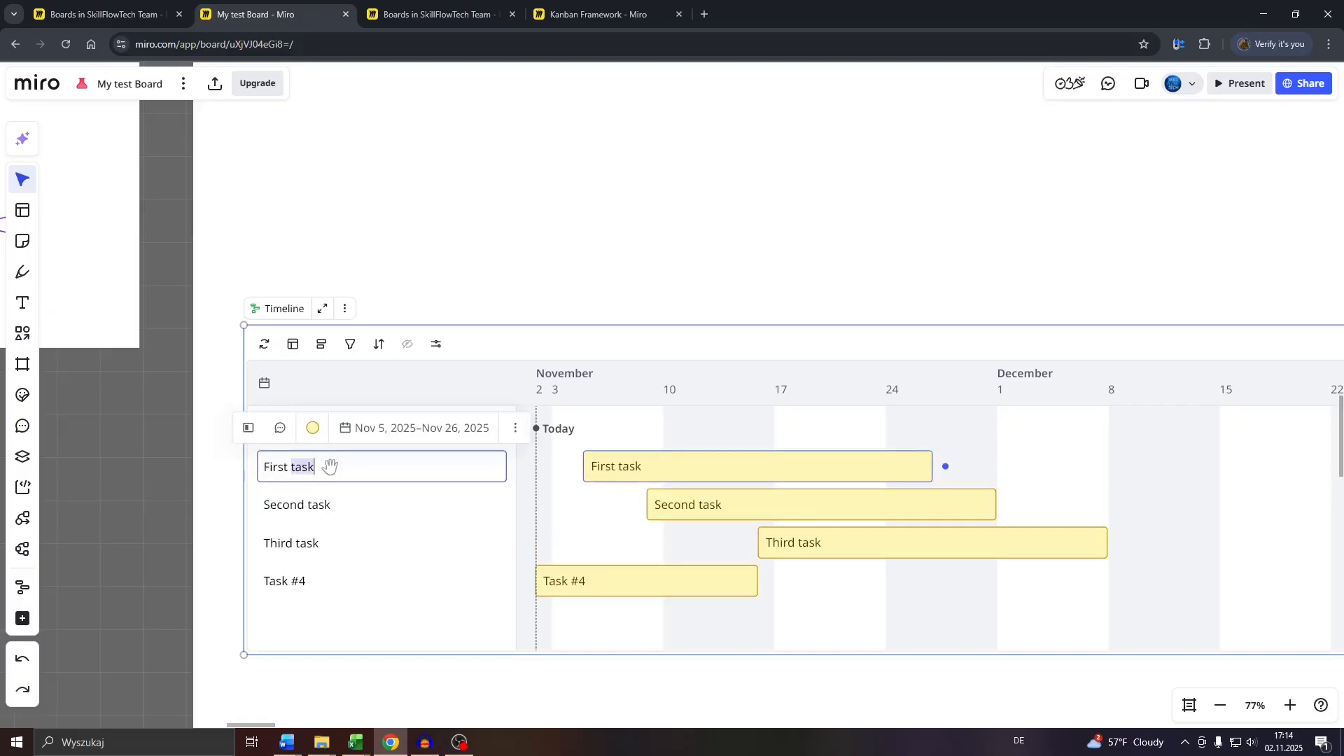
key(BackSpace)
key(BackSpace)
key(BackSpace)
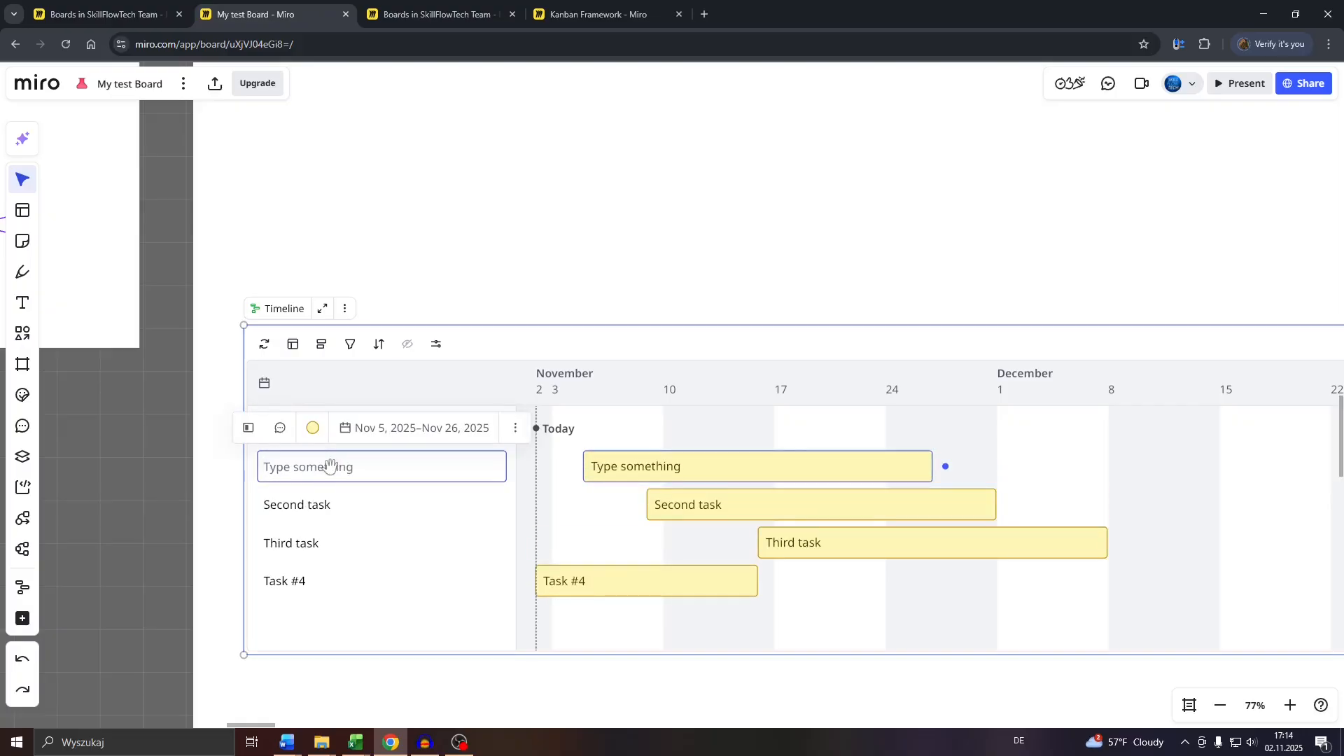
text(Task #1)
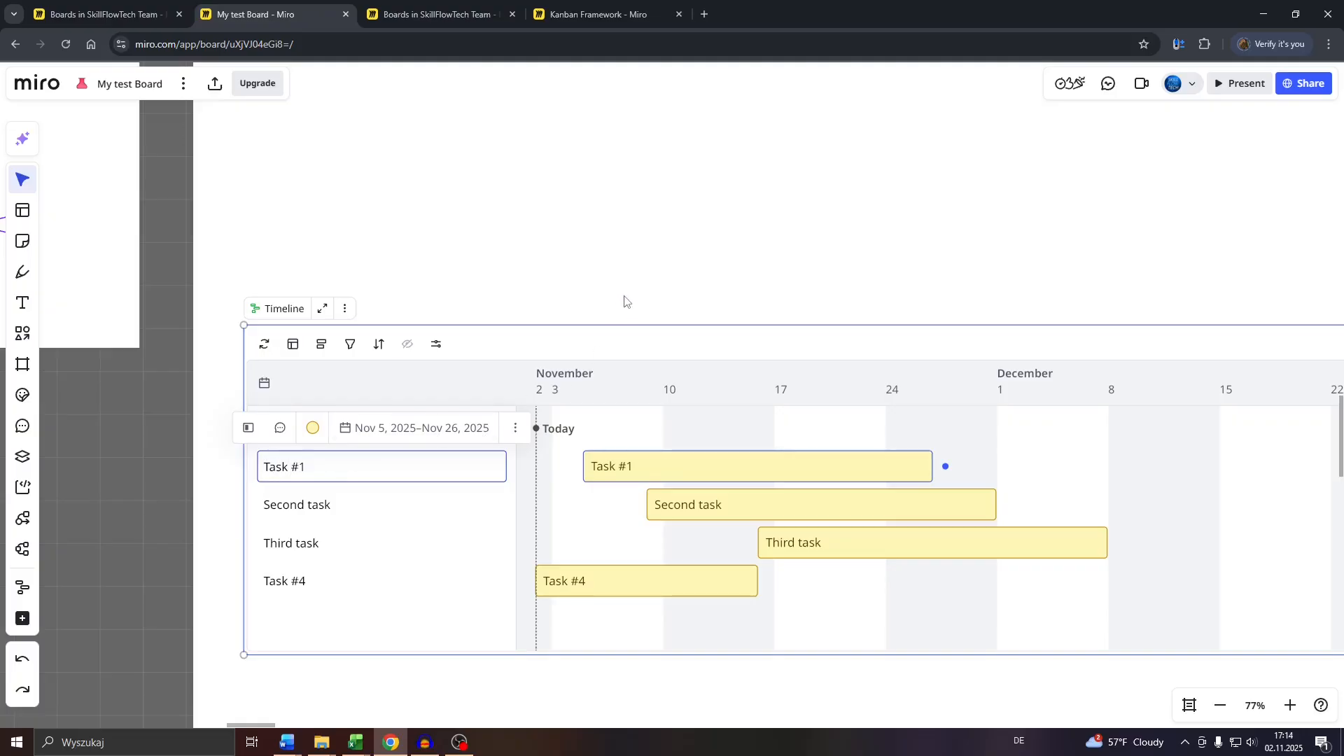
click(625, 301)
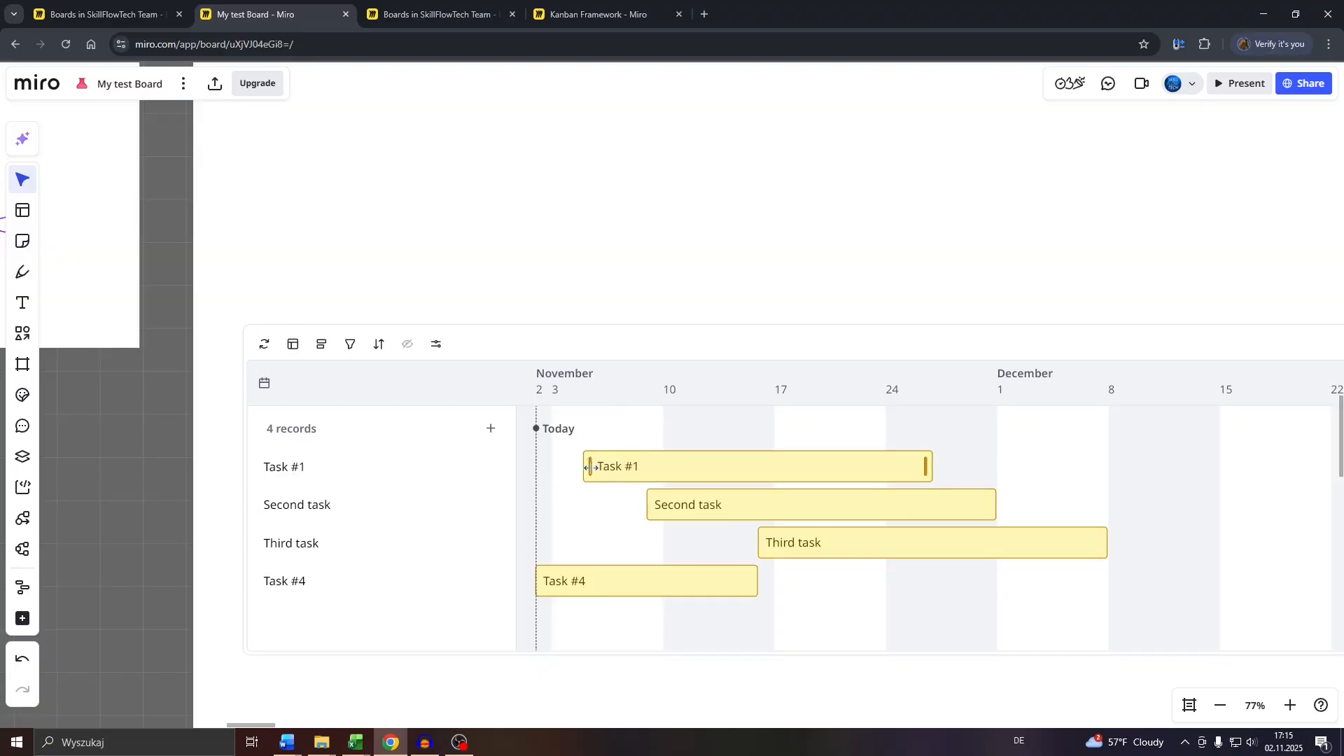
Step: Stretch the Task #1 bar directly on the timeline to run from Nov 4 to Dec 4, 2025
mouse_move(580, 469)
mouse_down()
mouse_move(655, 469)
mouse_move(599, 468)
mouse_up()
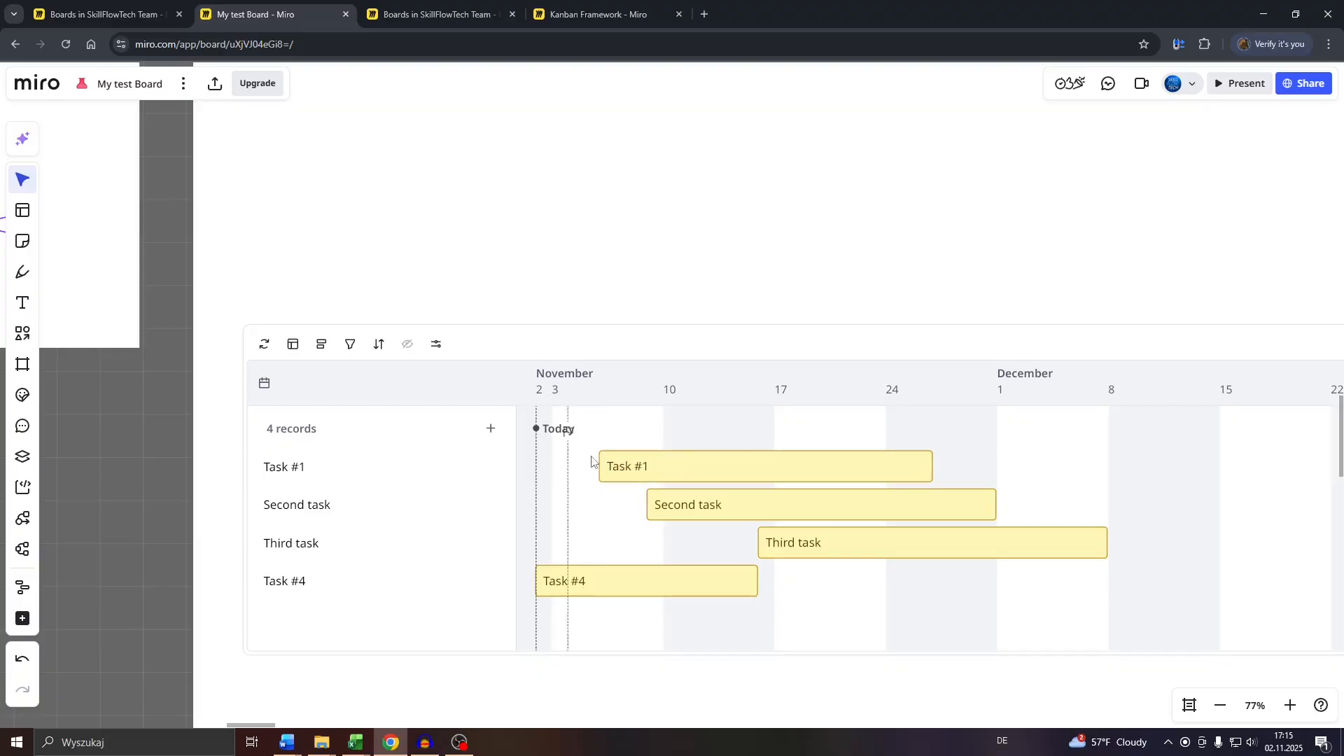
drag(585, 467, 560, 466)
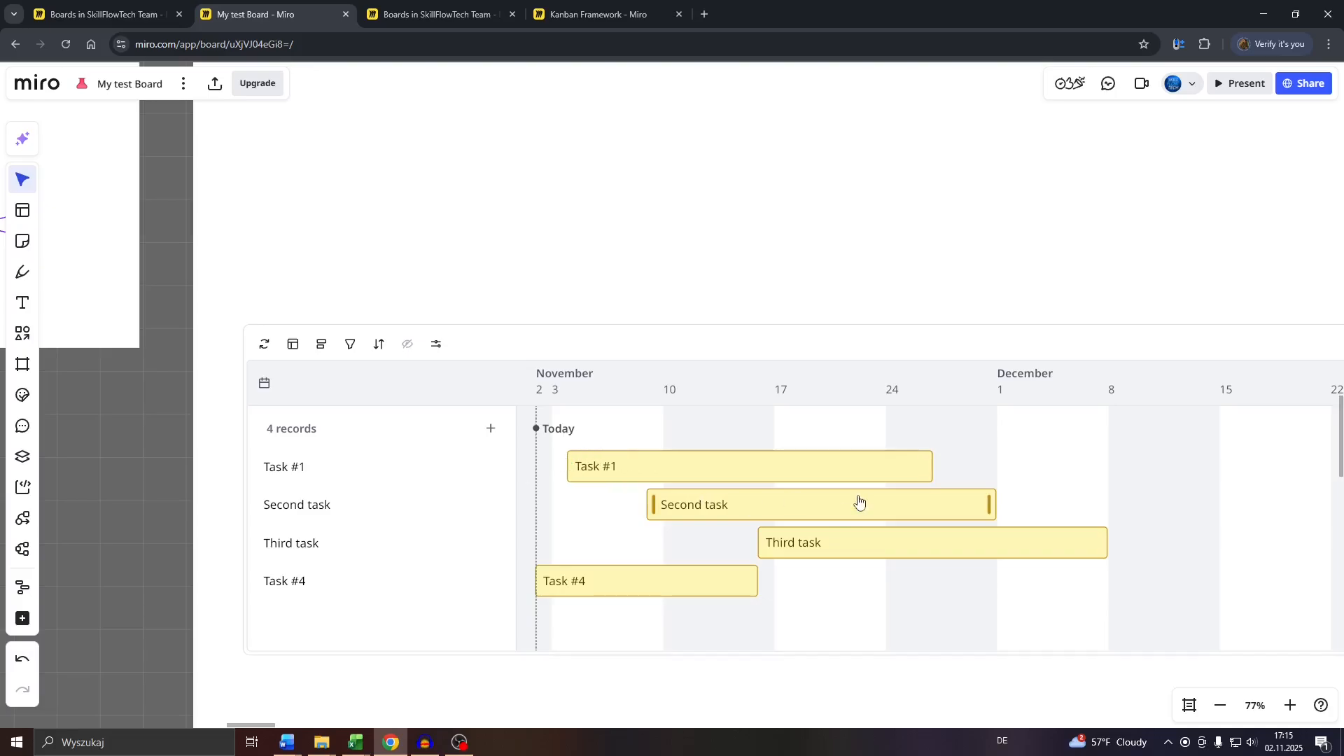
drag(925, 473, 1054, 471)
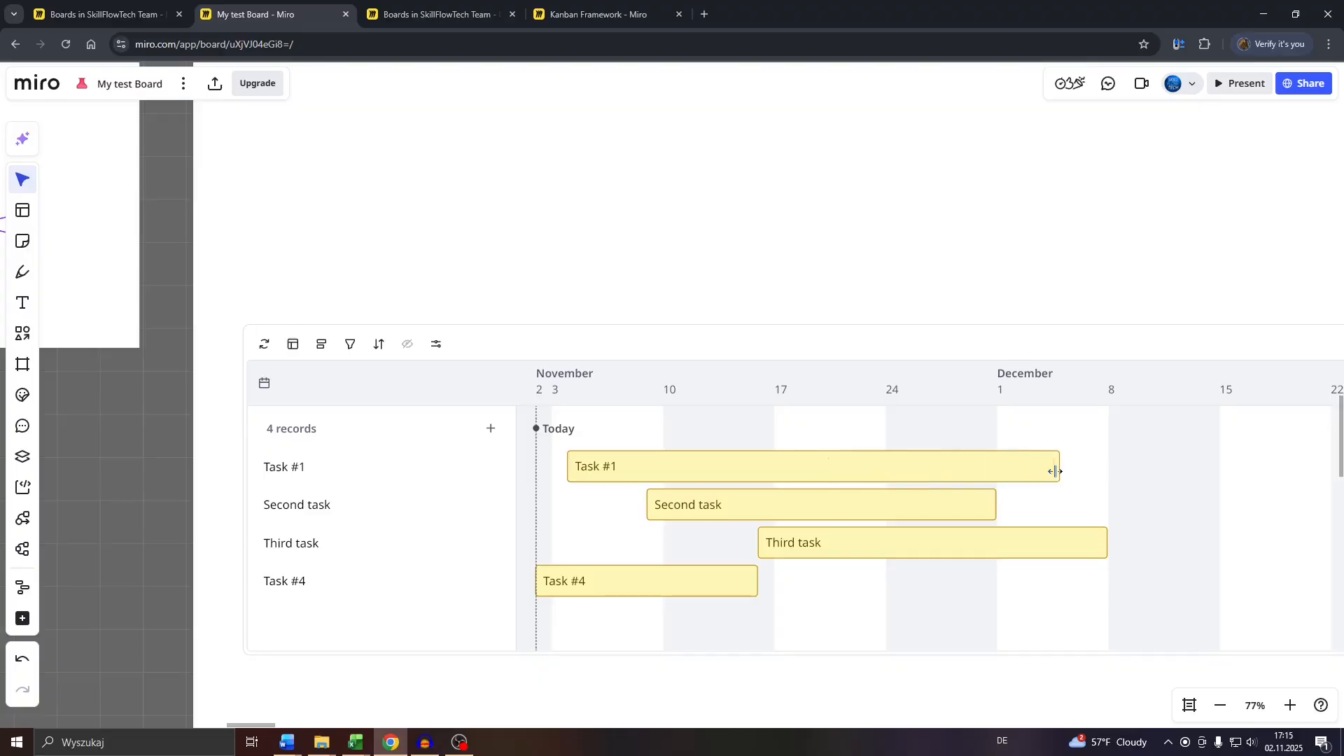
Step: Set Task #1's date range to Nov 8, 2025 through Dec 31, 2025 in its calendar and save it
click(720, 468)
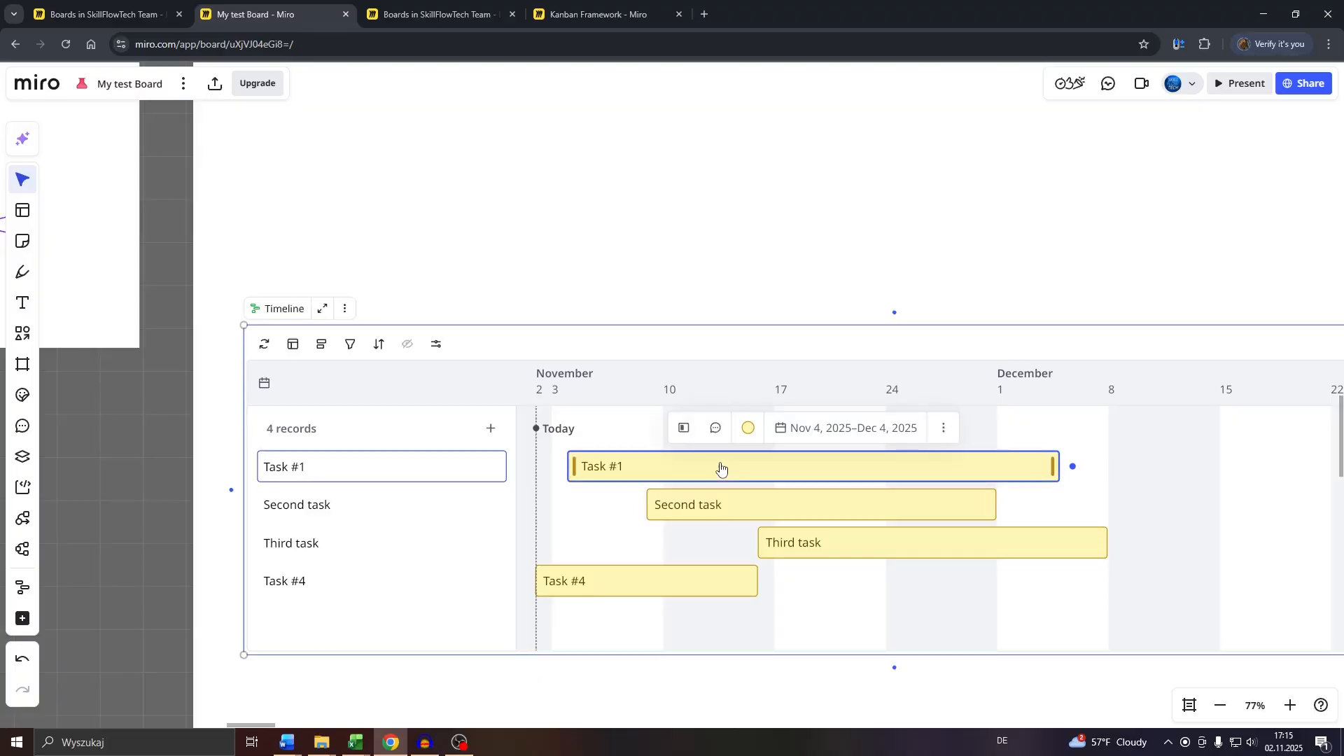
click(851, 429)
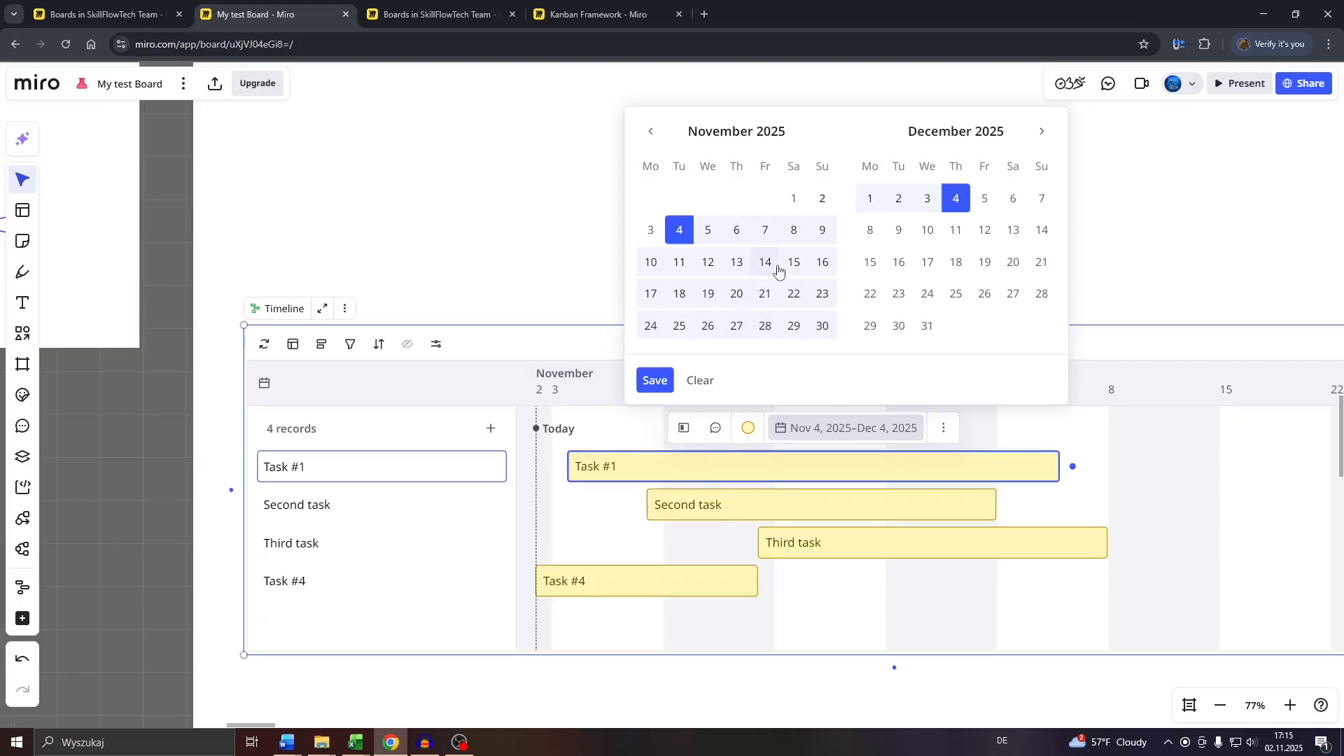
click(795, 233)
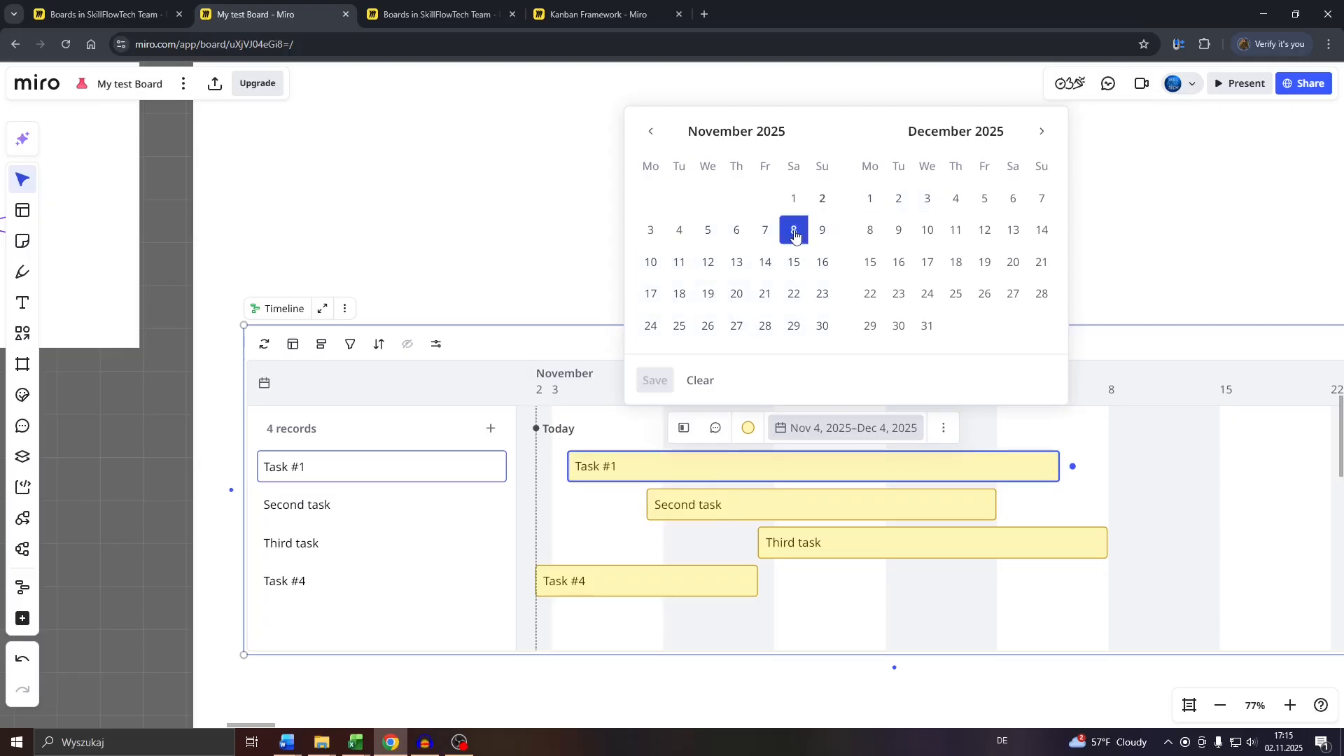
click(927, 326)
click(655, 380)
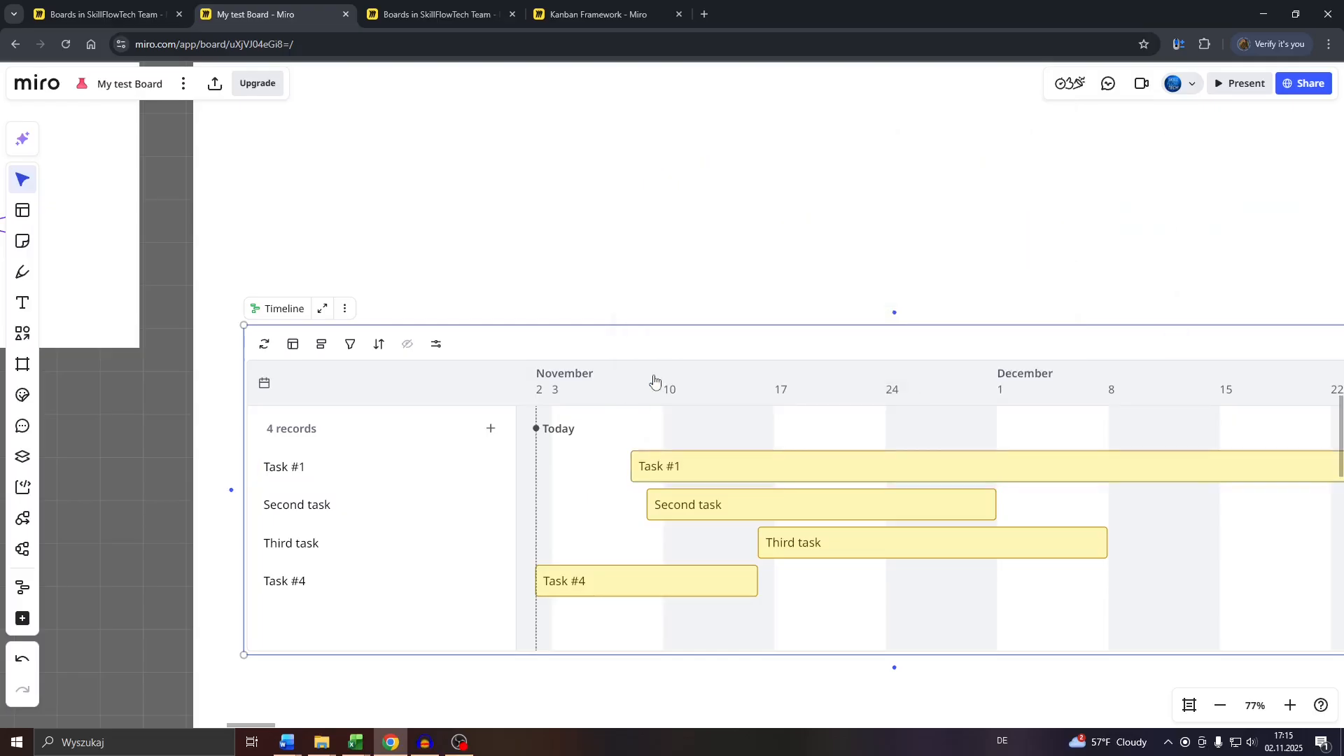
Step: Change the Task #1 bar's colour to the medium orange shade
scroll(980, 390, down, 3)
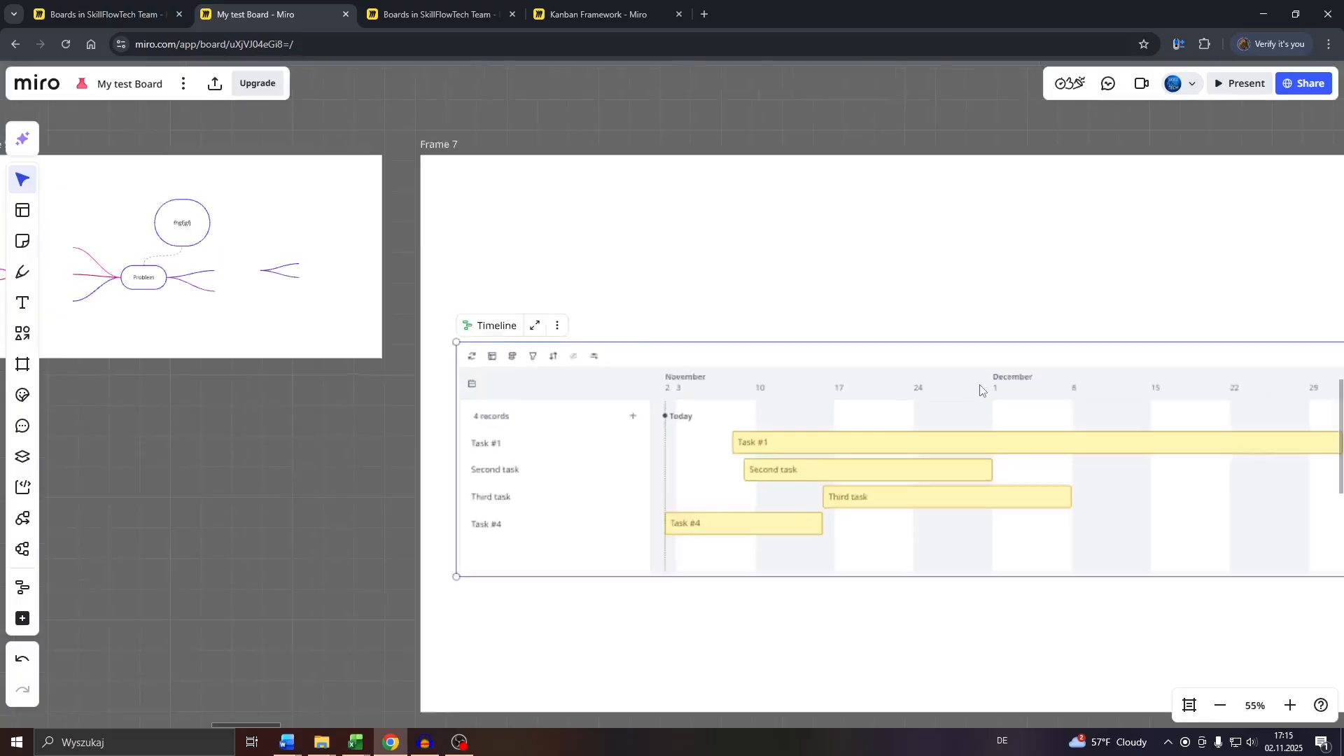
scroll(983, 390, down, 1)
drag(1190, 291, 959, 312)
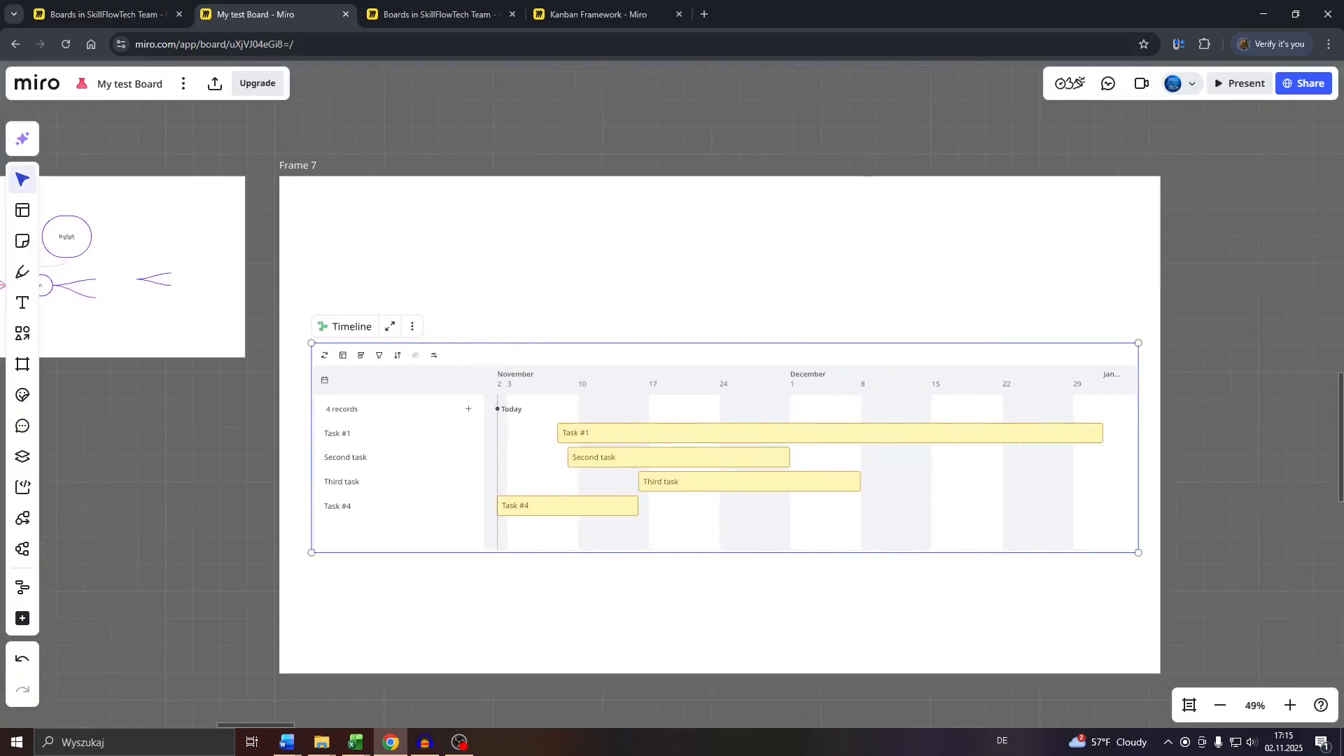
scroll(868, 405, up, 4)
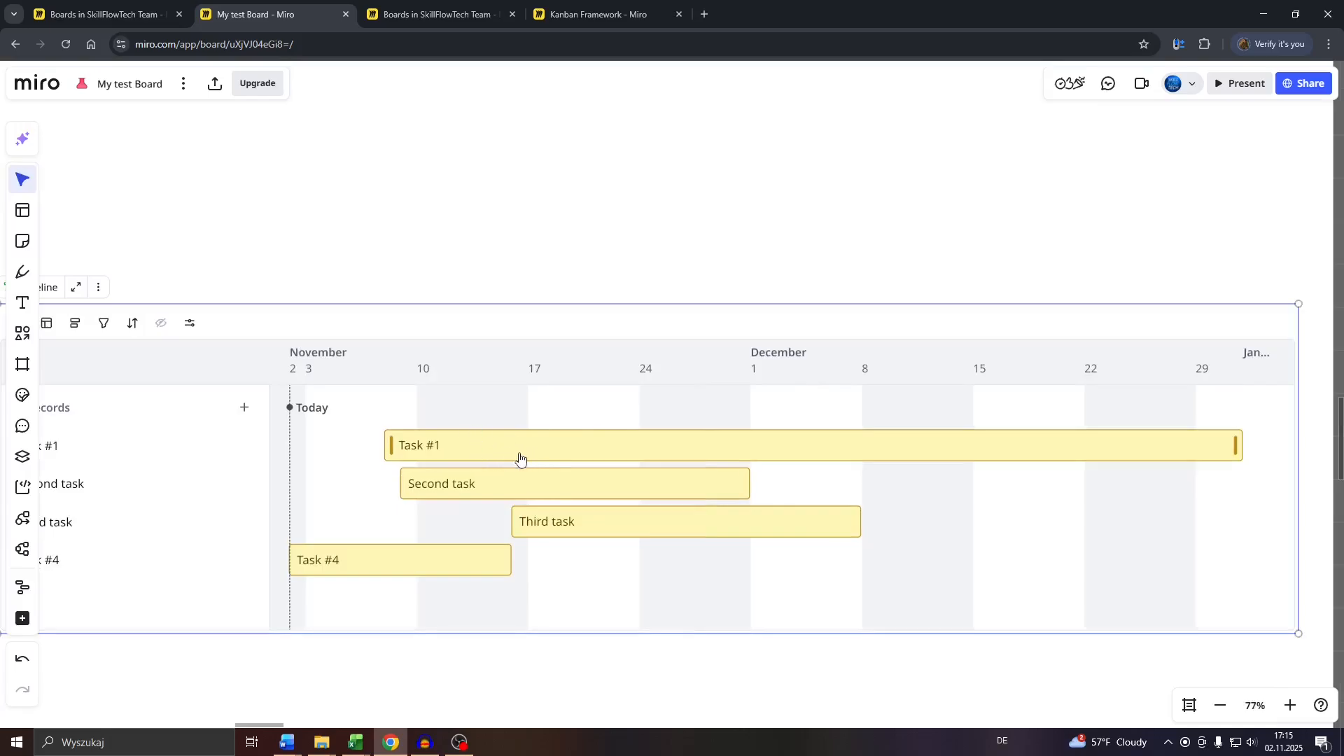
click(509, 450)
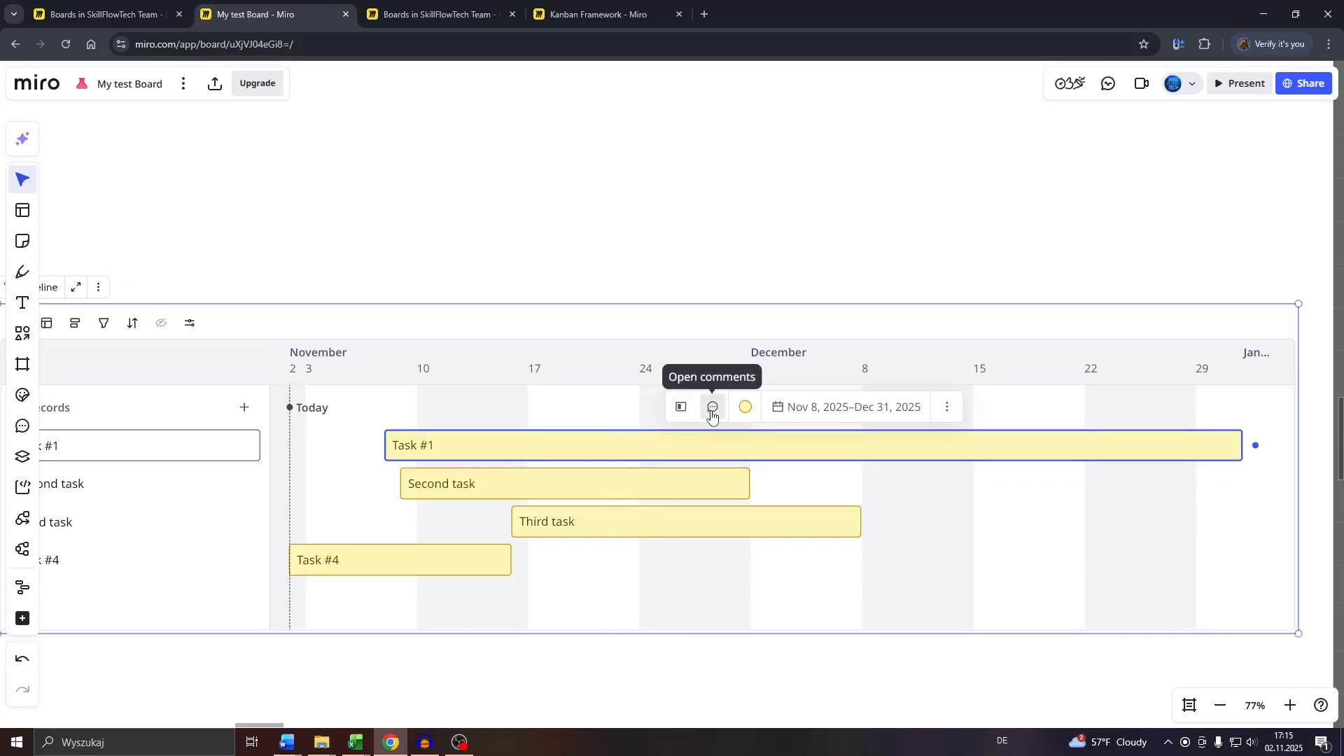
click(745, 407)
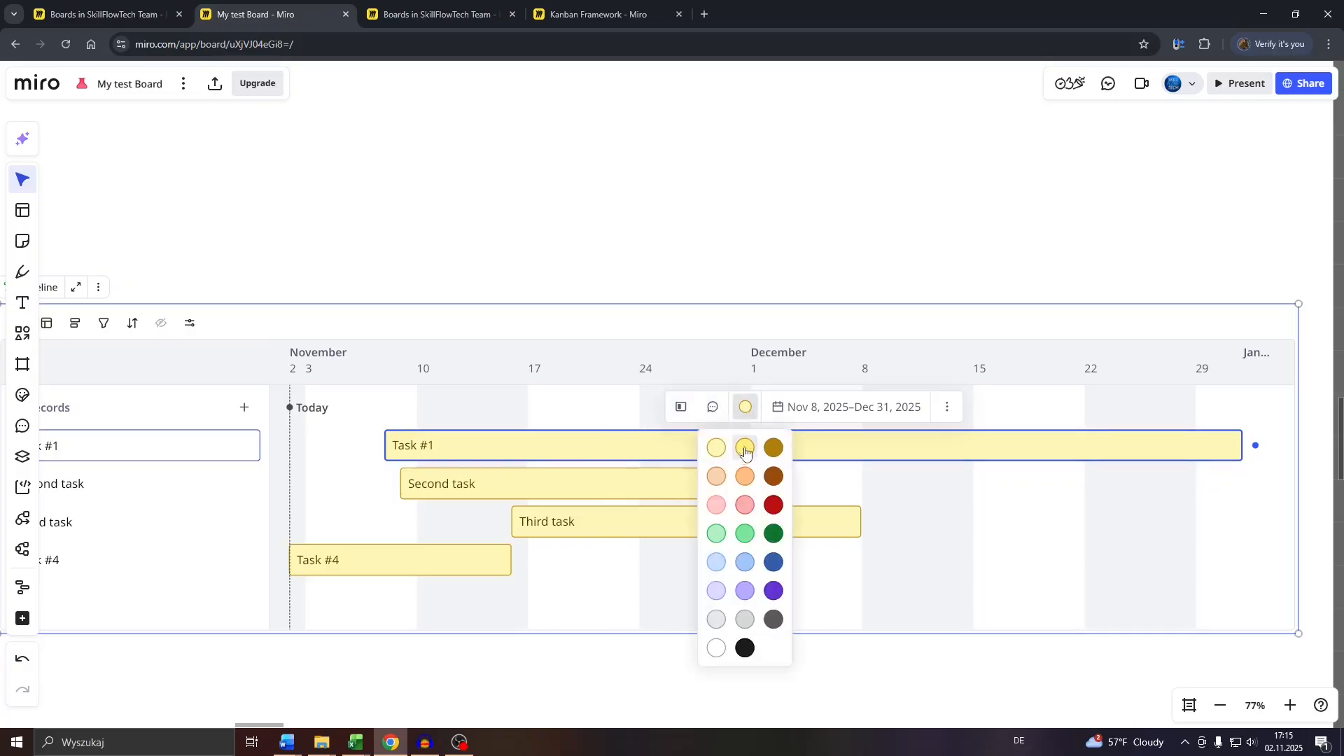
click(745, 477)
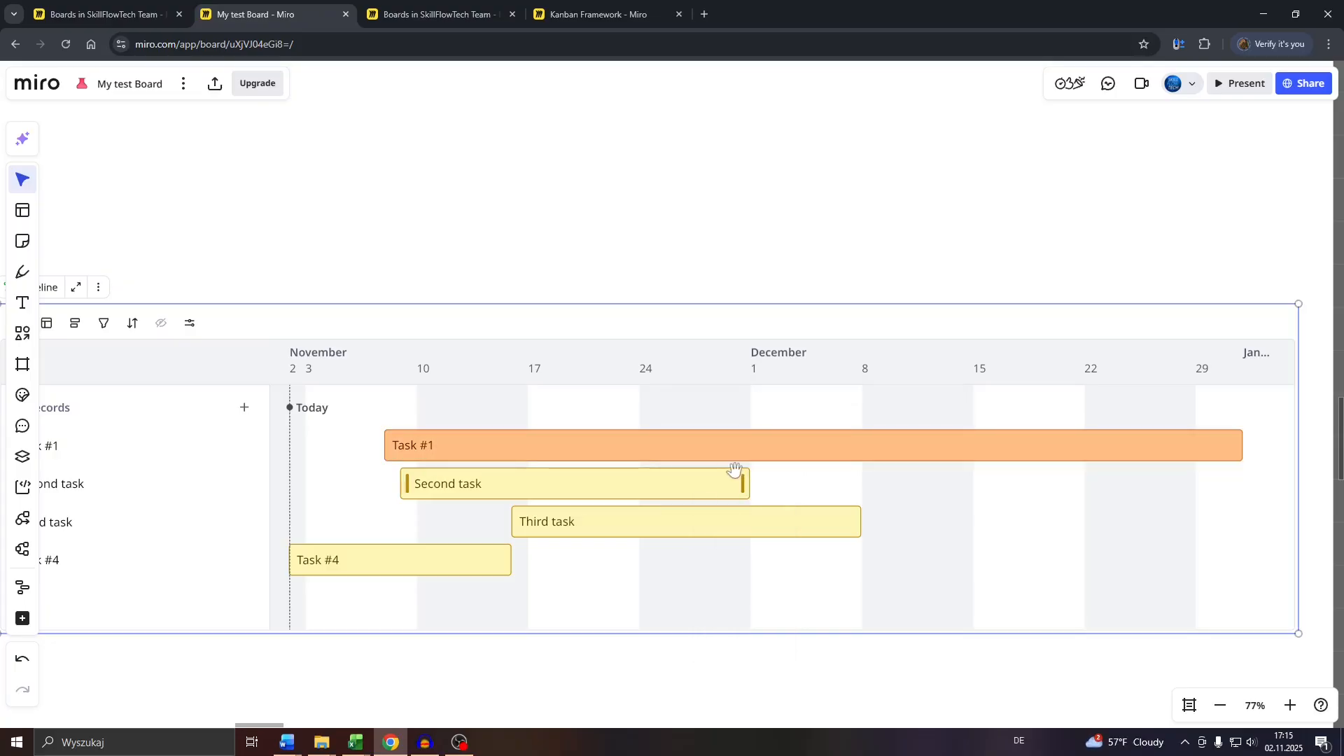
Step: Review the timeline's object actions and its grouping, layout, sorting and filtering options
right_click(591, 457)
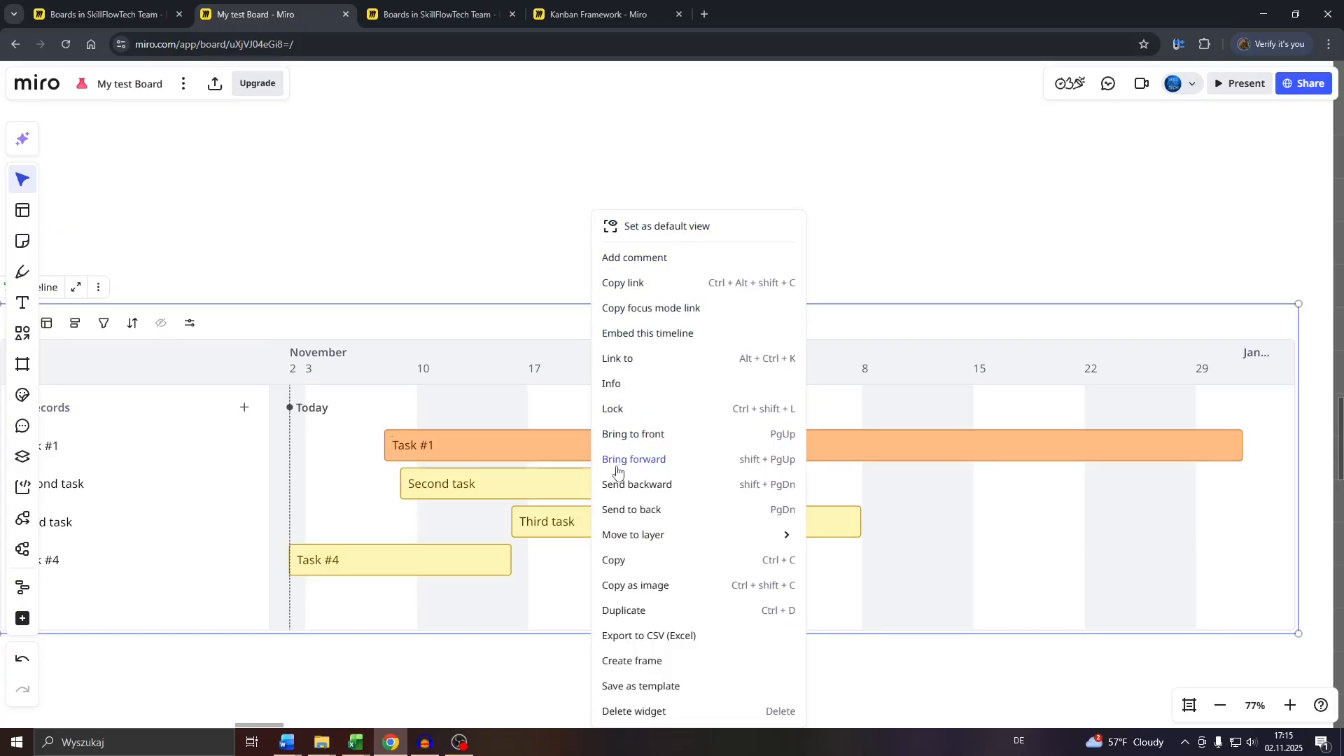
click(465, 250)
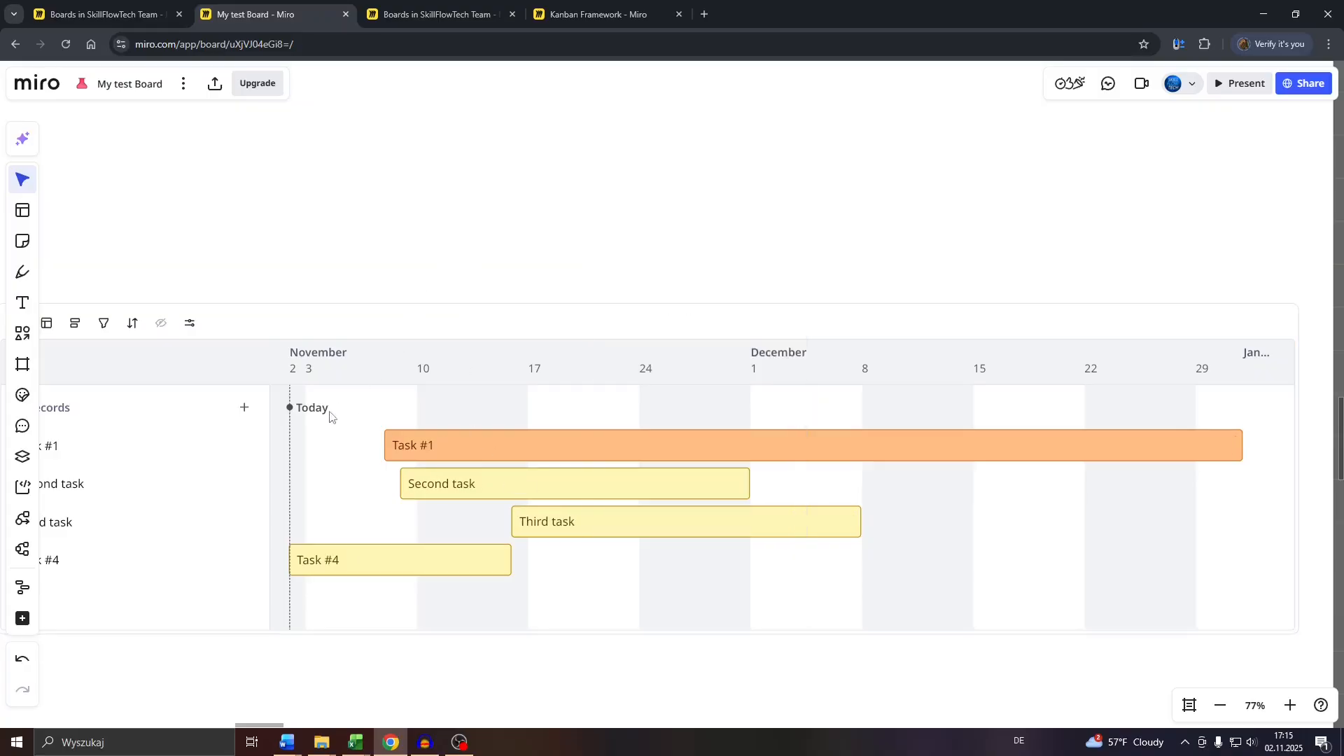
drag(329, 418, 555, 390)
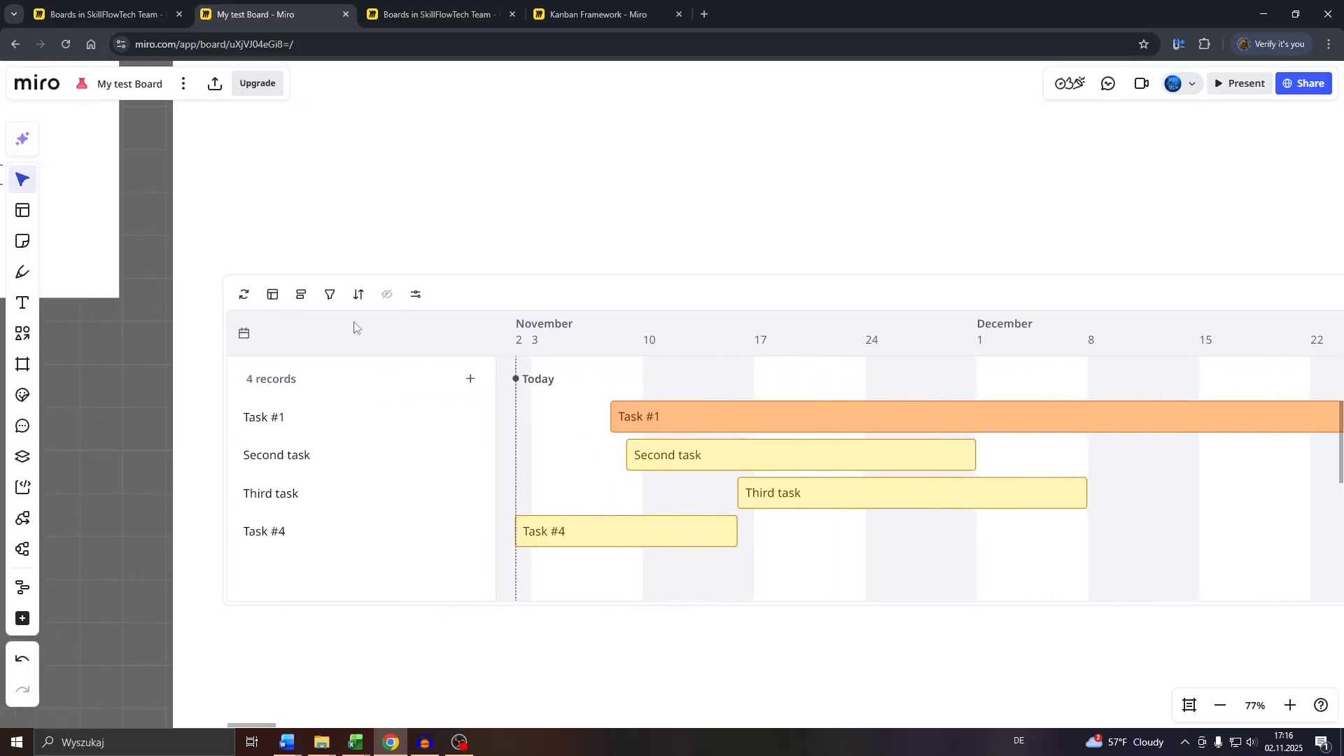
click(304, 296)
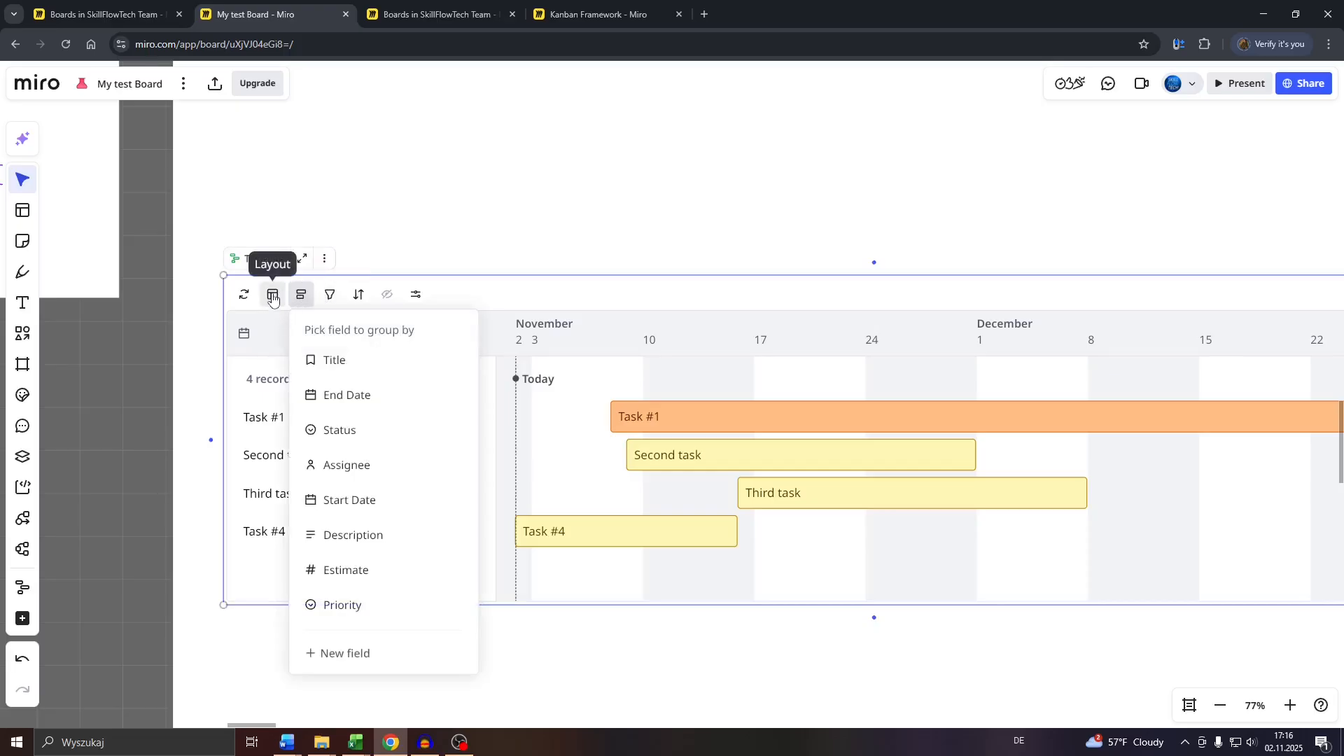
click(273, 297)
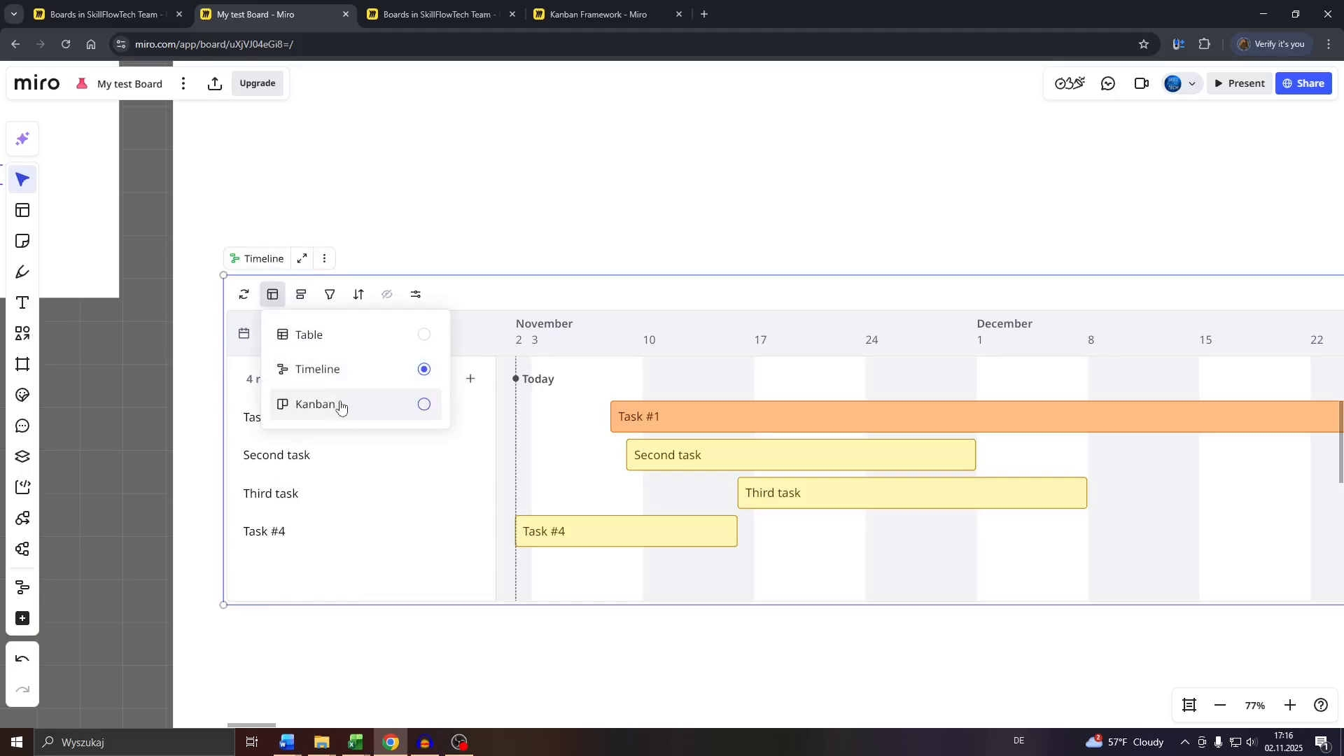
click(357, 295)
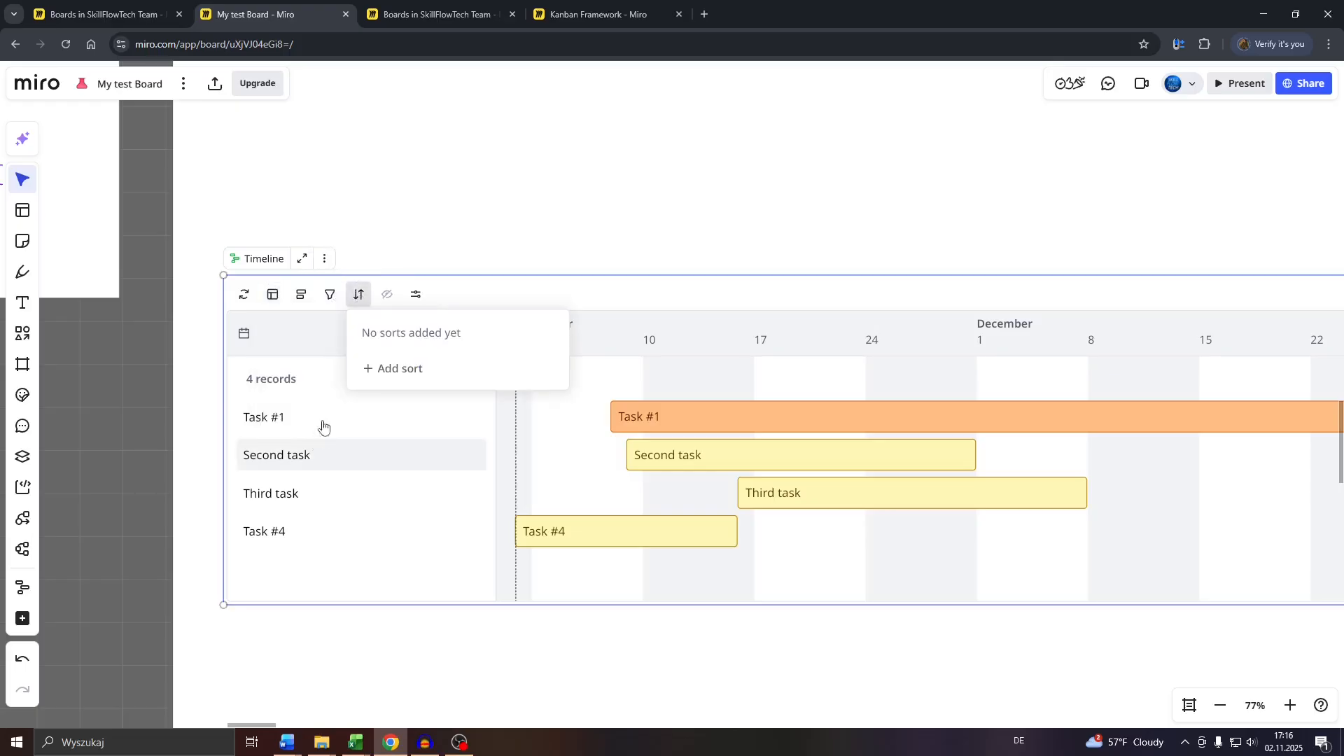
click(330, 295)
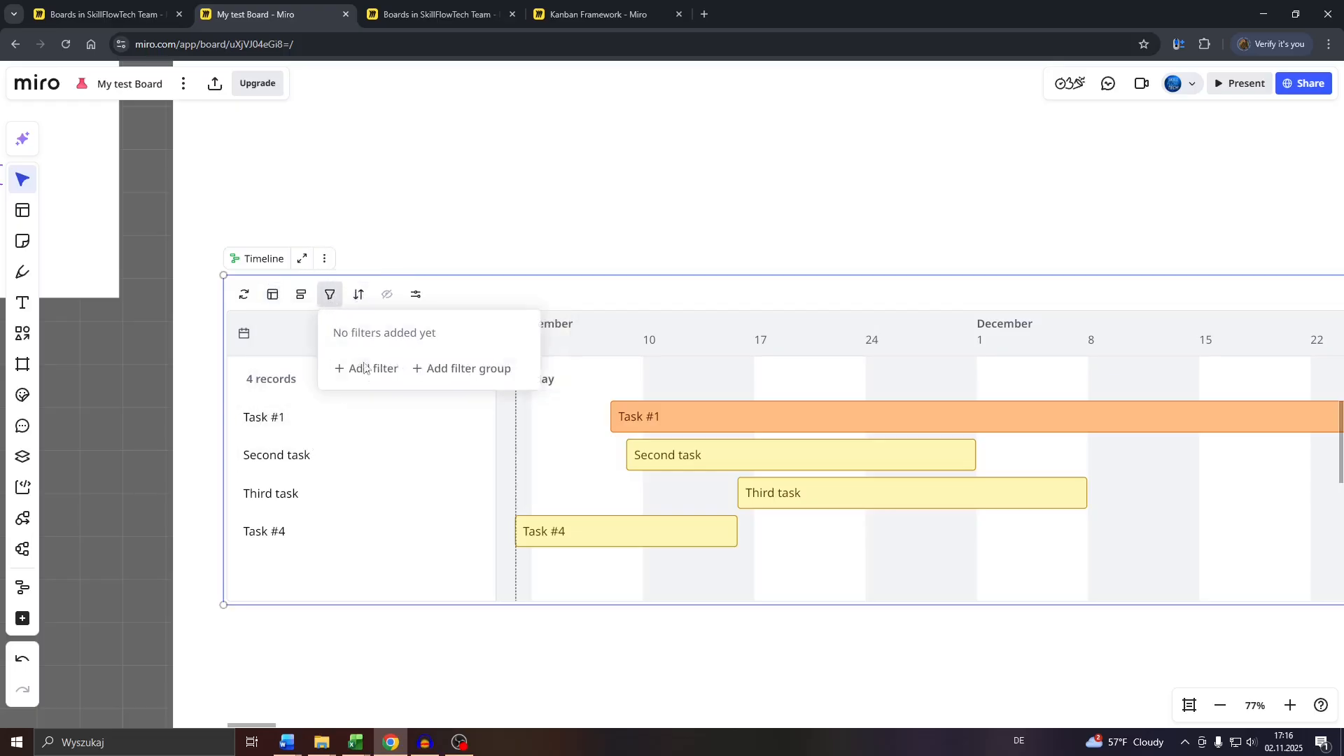
Step: Try to turn on dependencies for the timeline's records
click(414, 297)
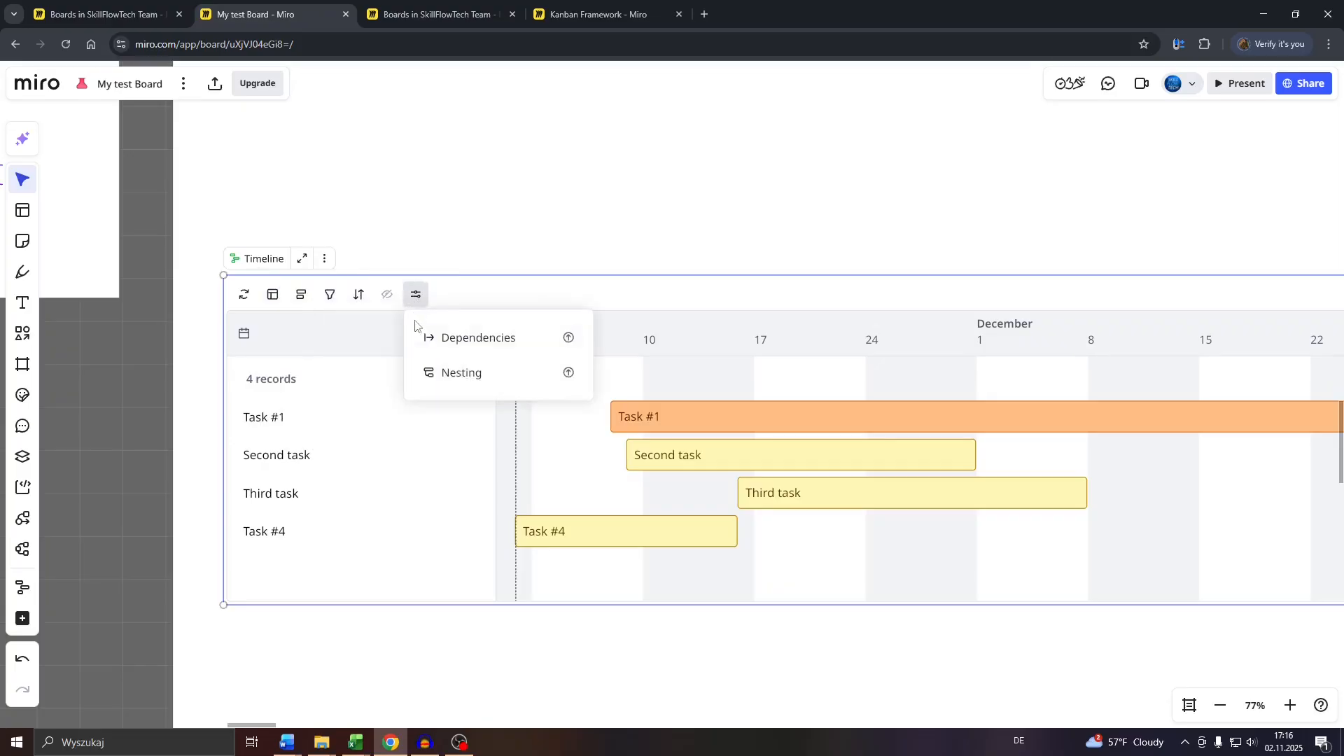
click(451, 339)
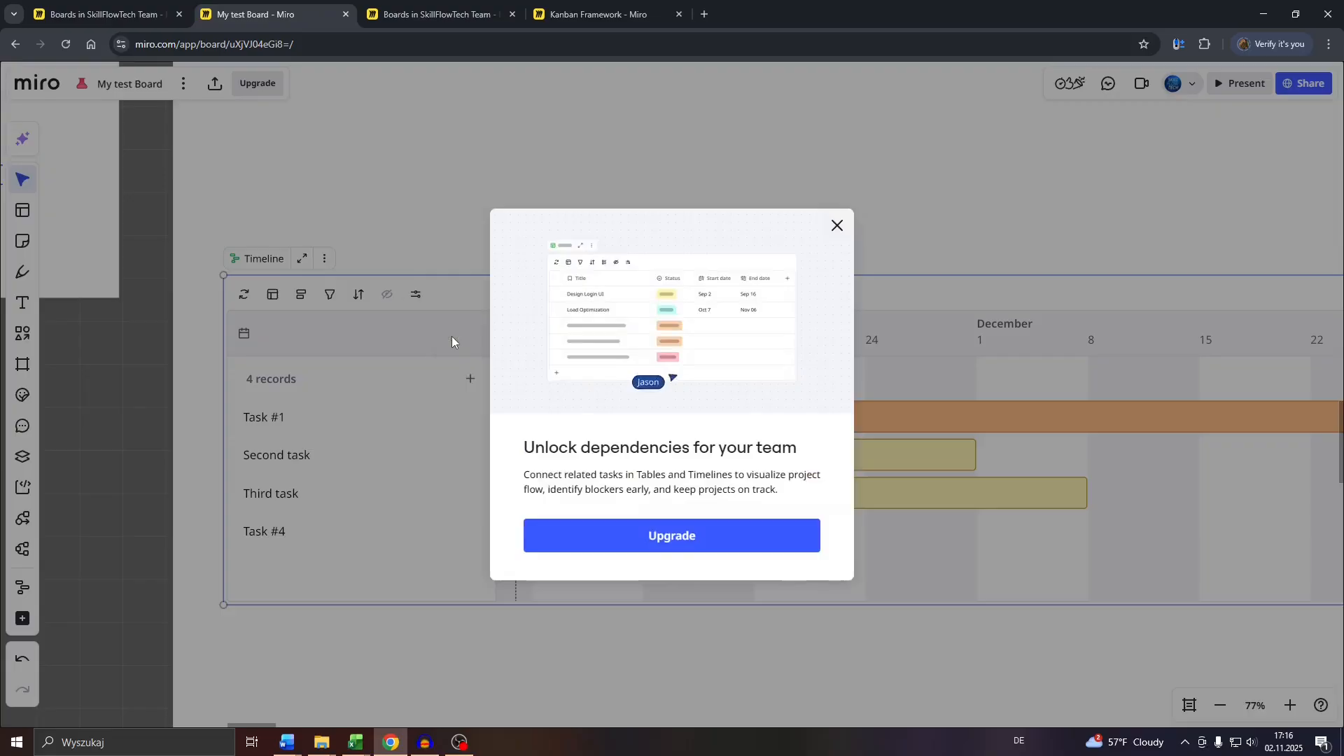
click(837, 226)
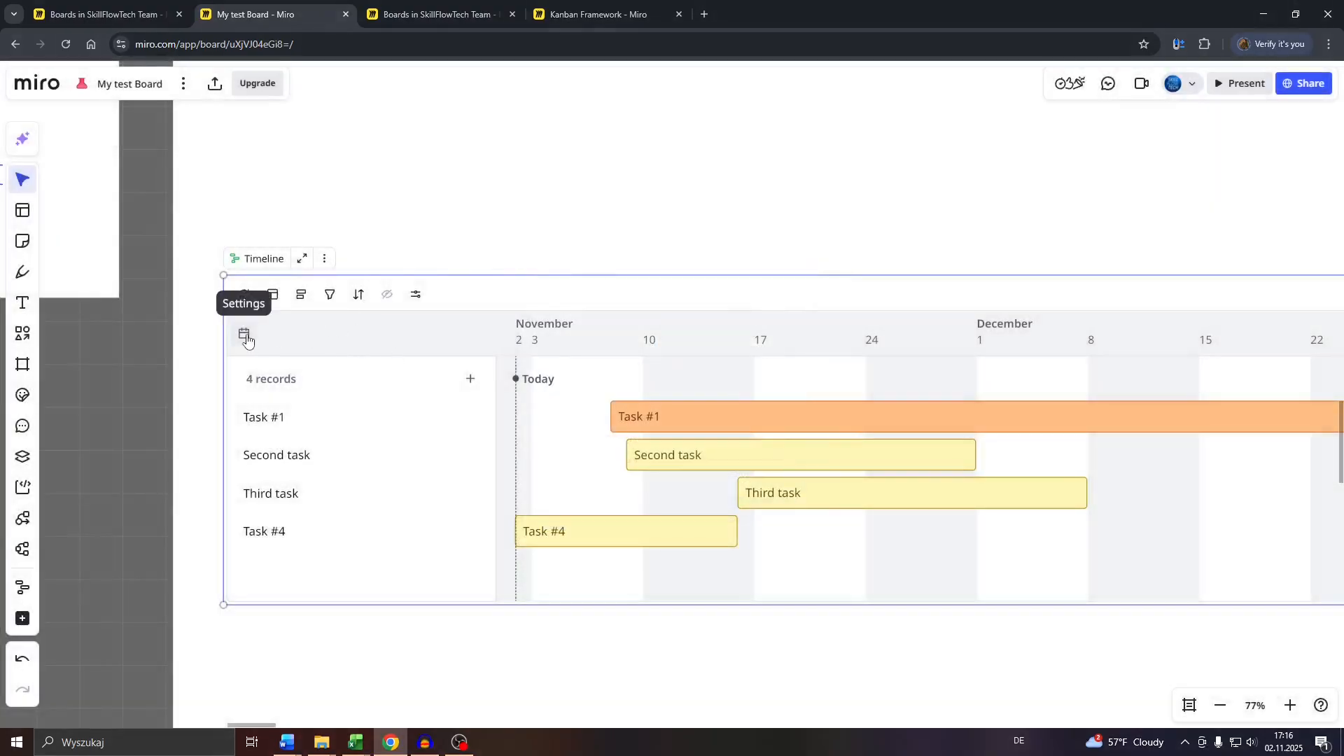
Step: Try the timeline's time scale in days and in months, and return it to weeks
click(244, 334)
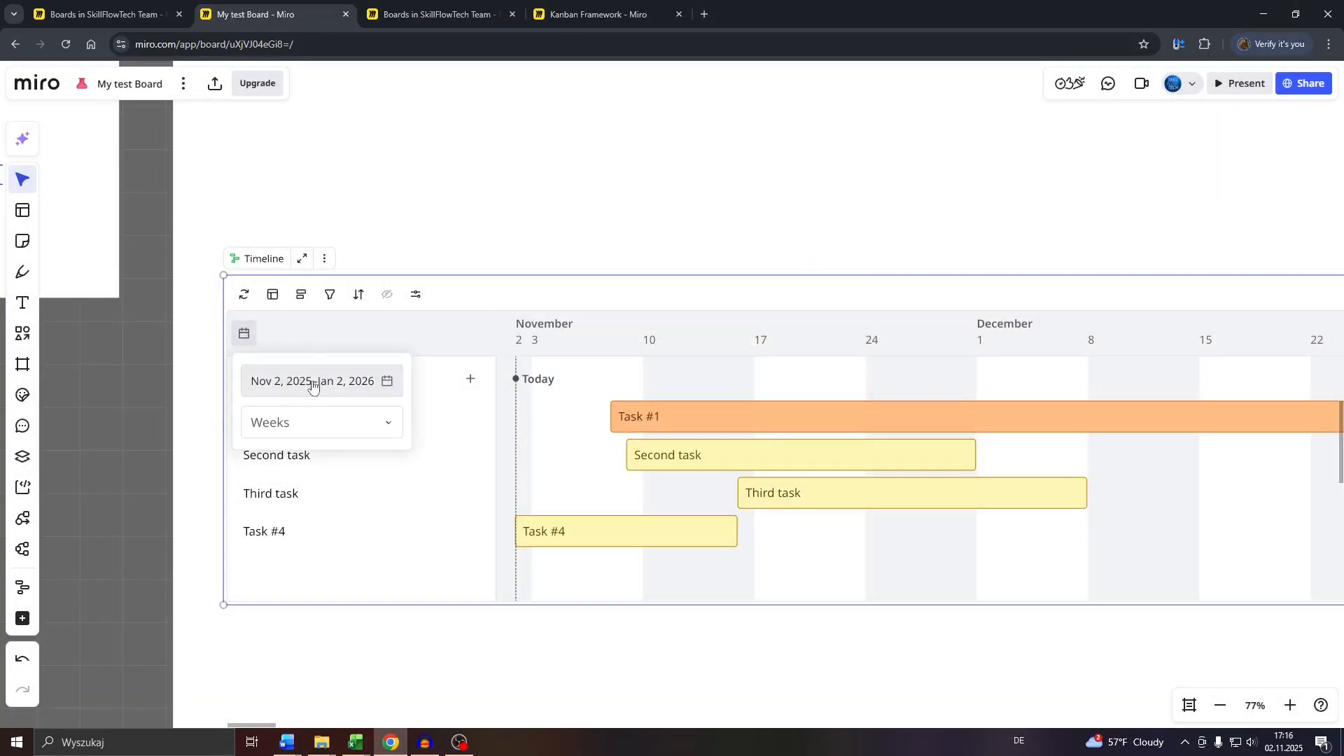
click(293, 428)
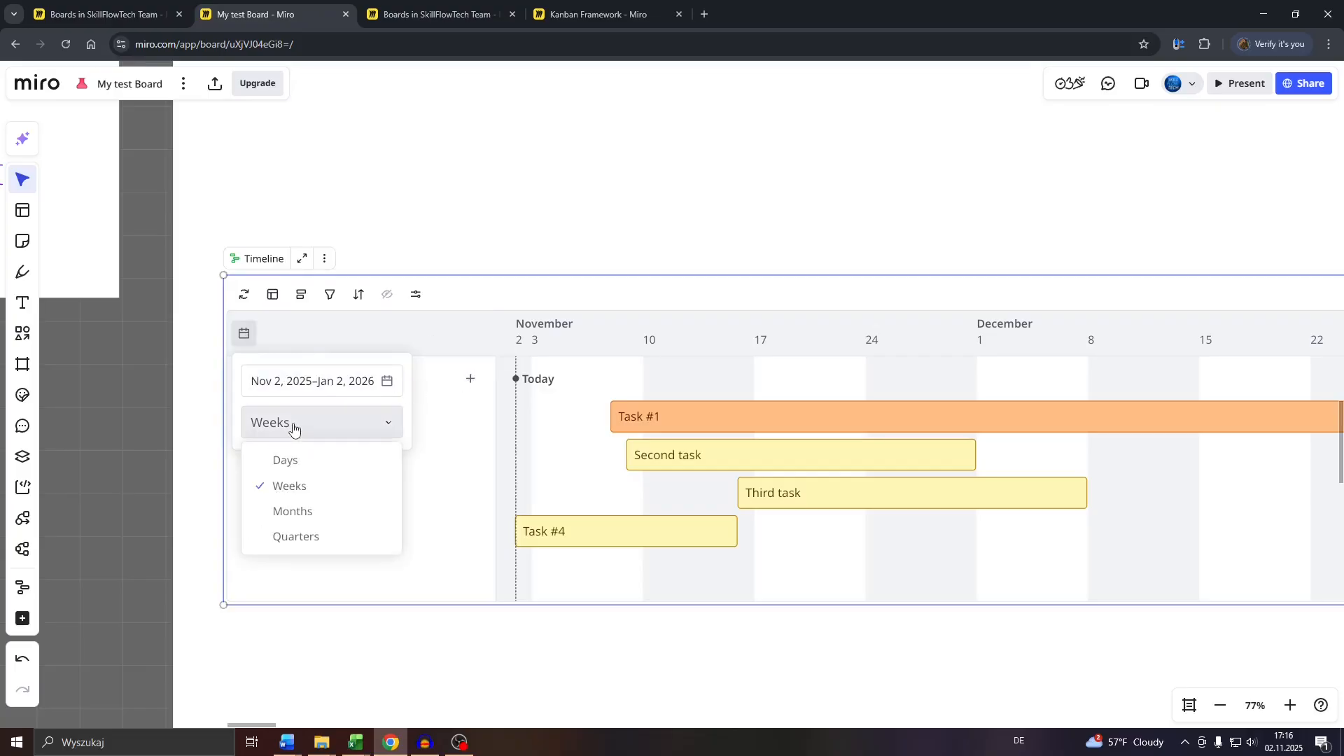
click(294, 460)
click(290, 423)
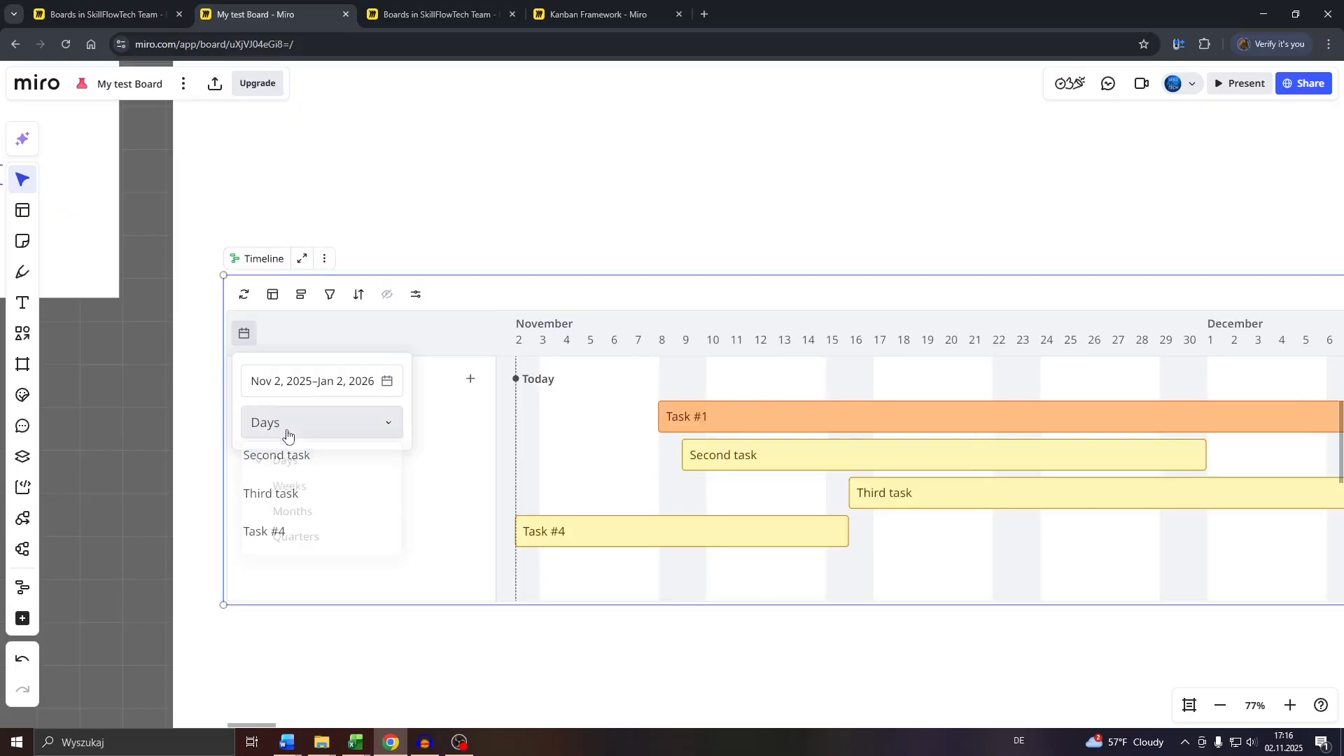
click(290, 512)
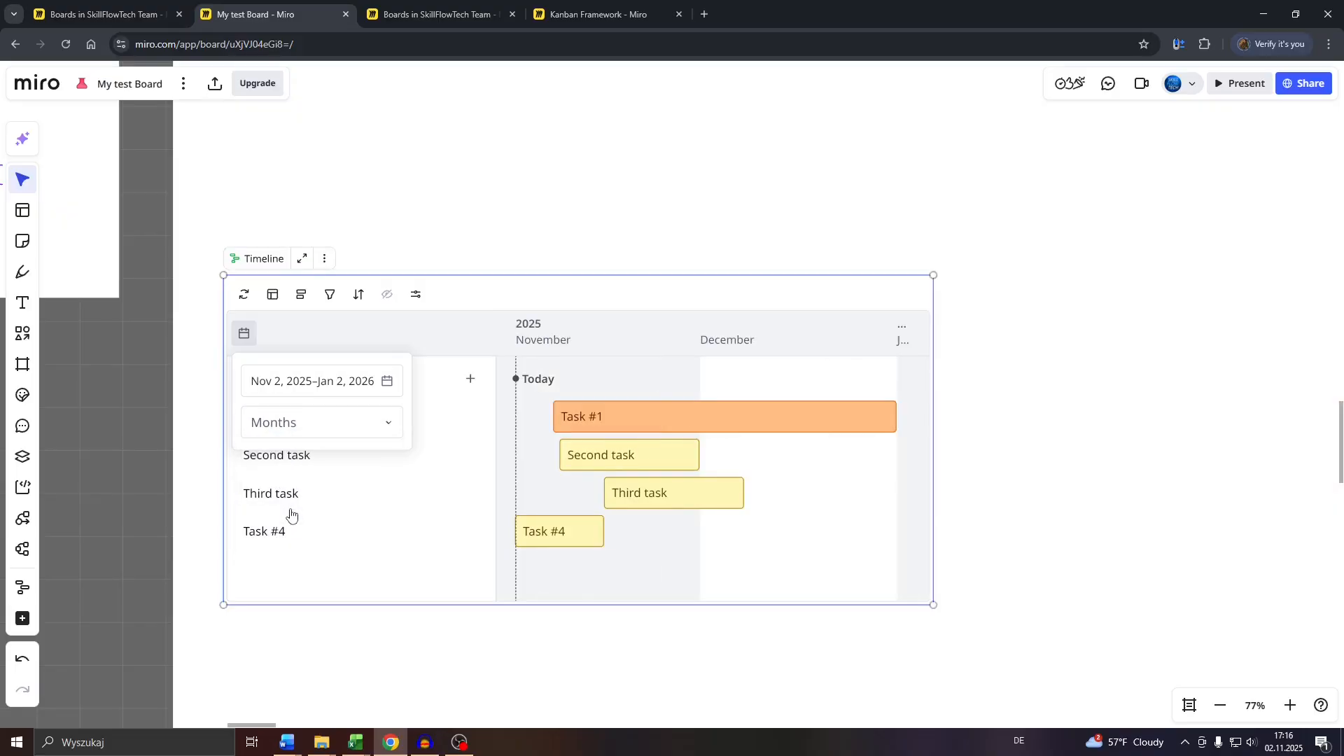
click(288, 423)
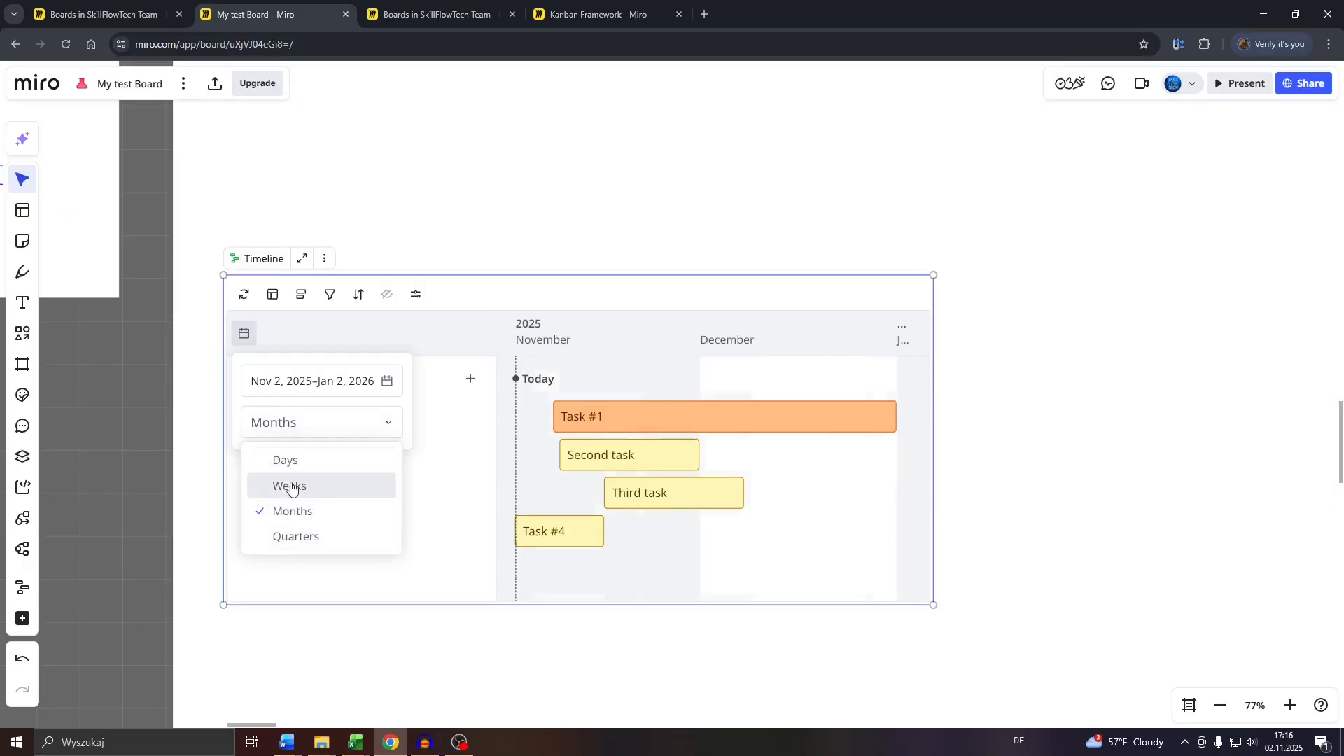
click(292, 486)
Step: Try to add a sub-record to the Second task record
click(279, 459)
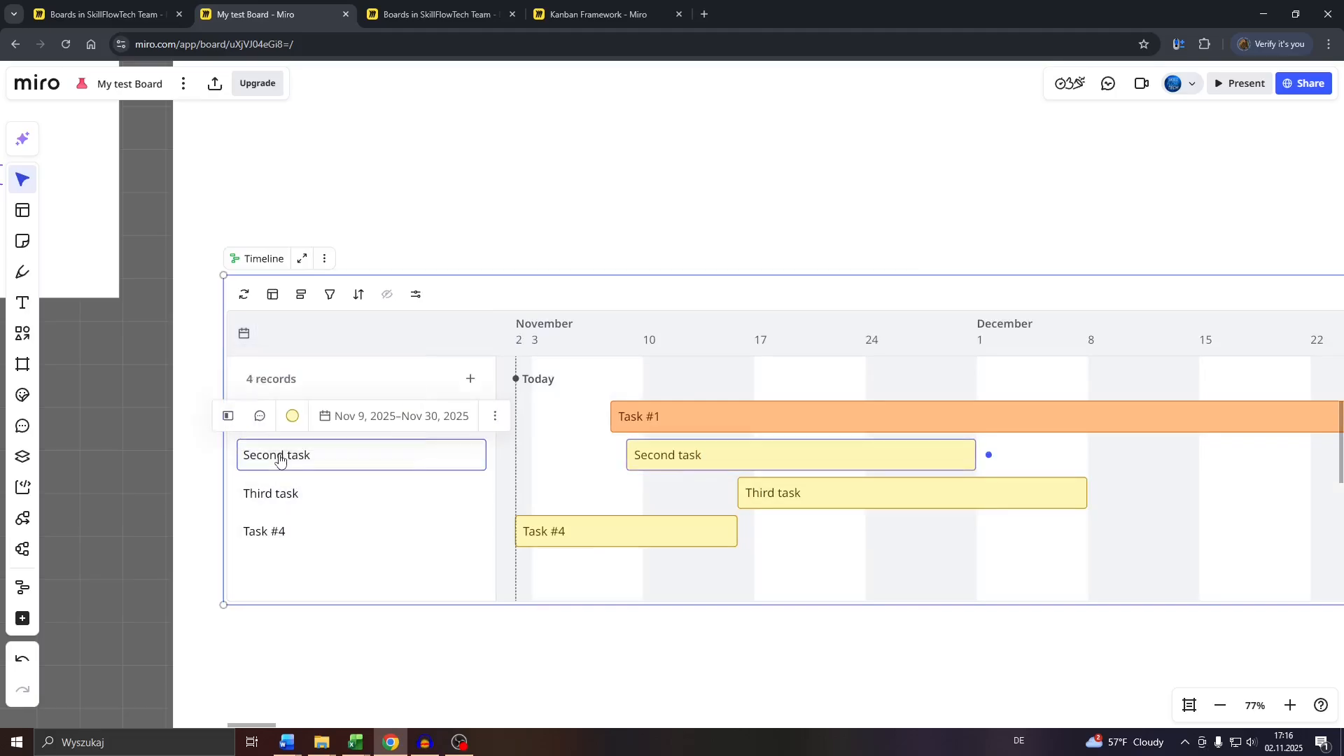
mouse_move(279, 458)
mouse_down()
mouse_move(287, 502)
mouse_move(291, 443)
mouse_up()
click(491, 464)
click(459, 459)
click(495, 420)
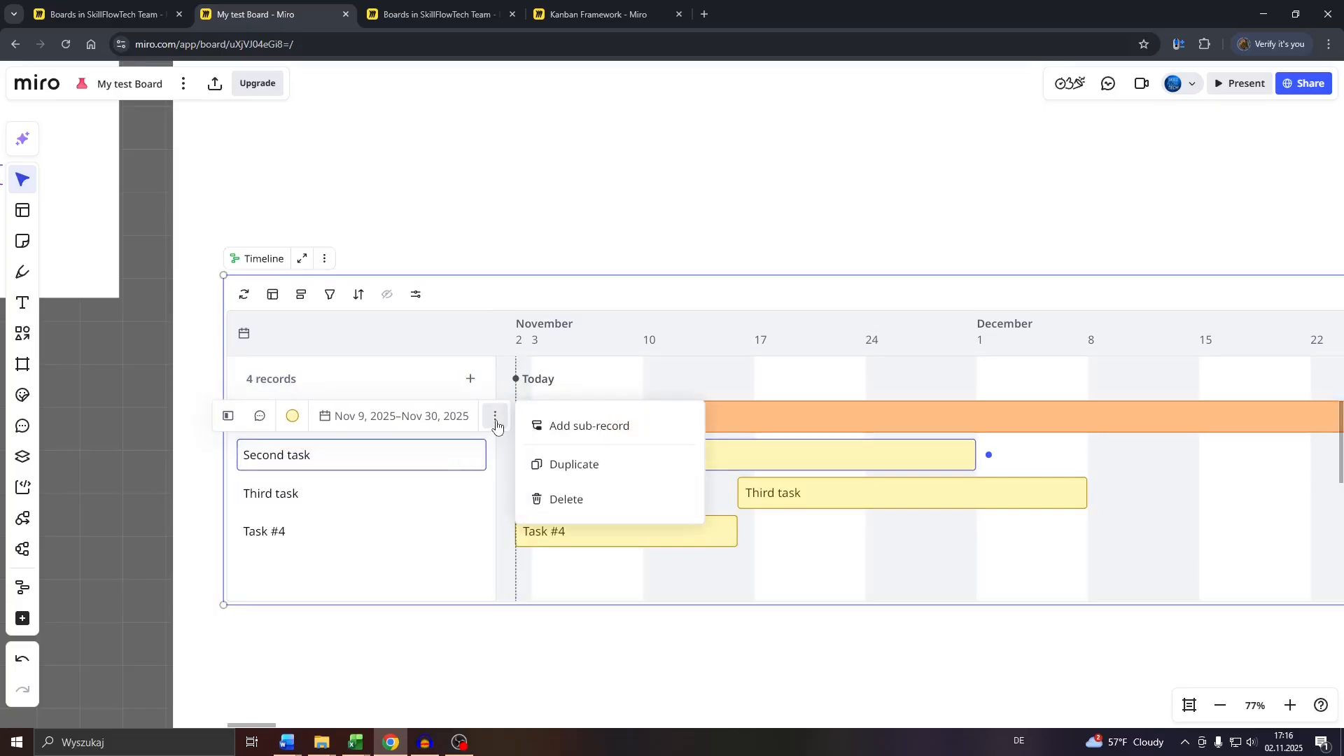
click(573, 426)
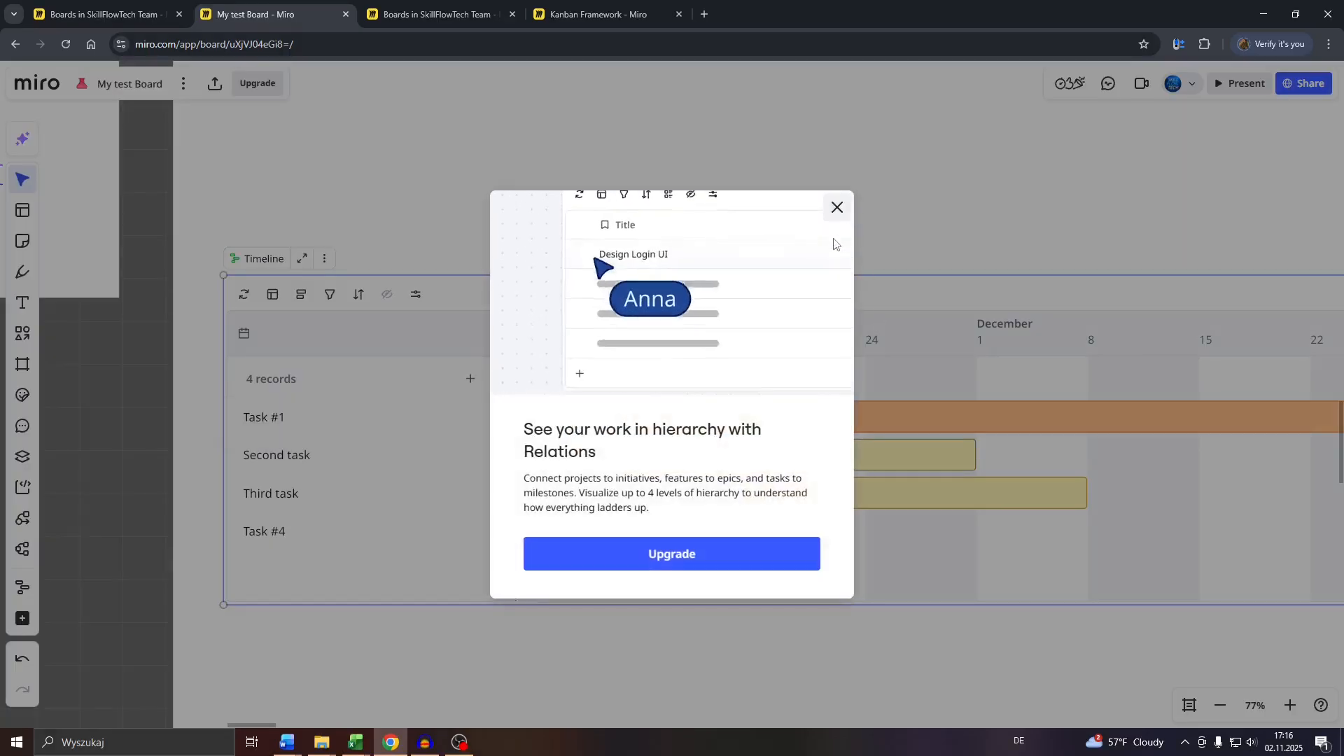
click(837, 207)
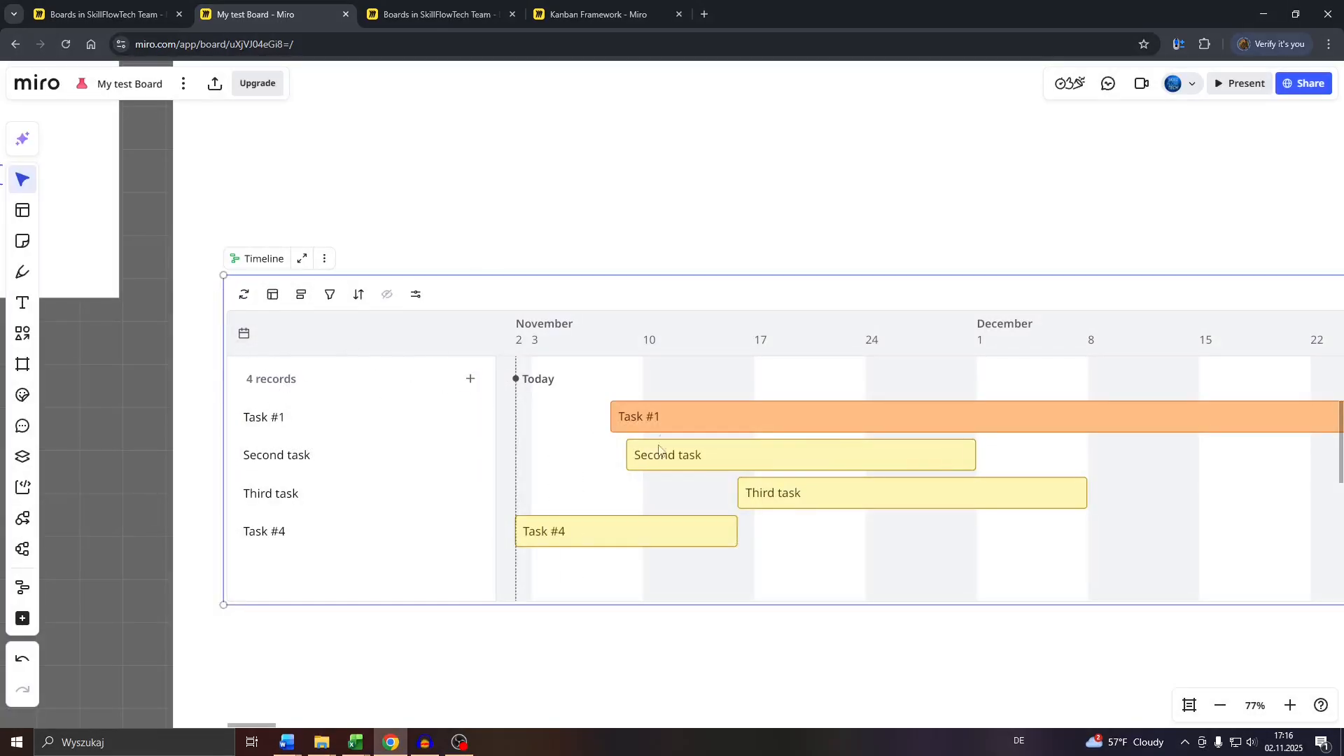
scroll(658, 450, down, 5)
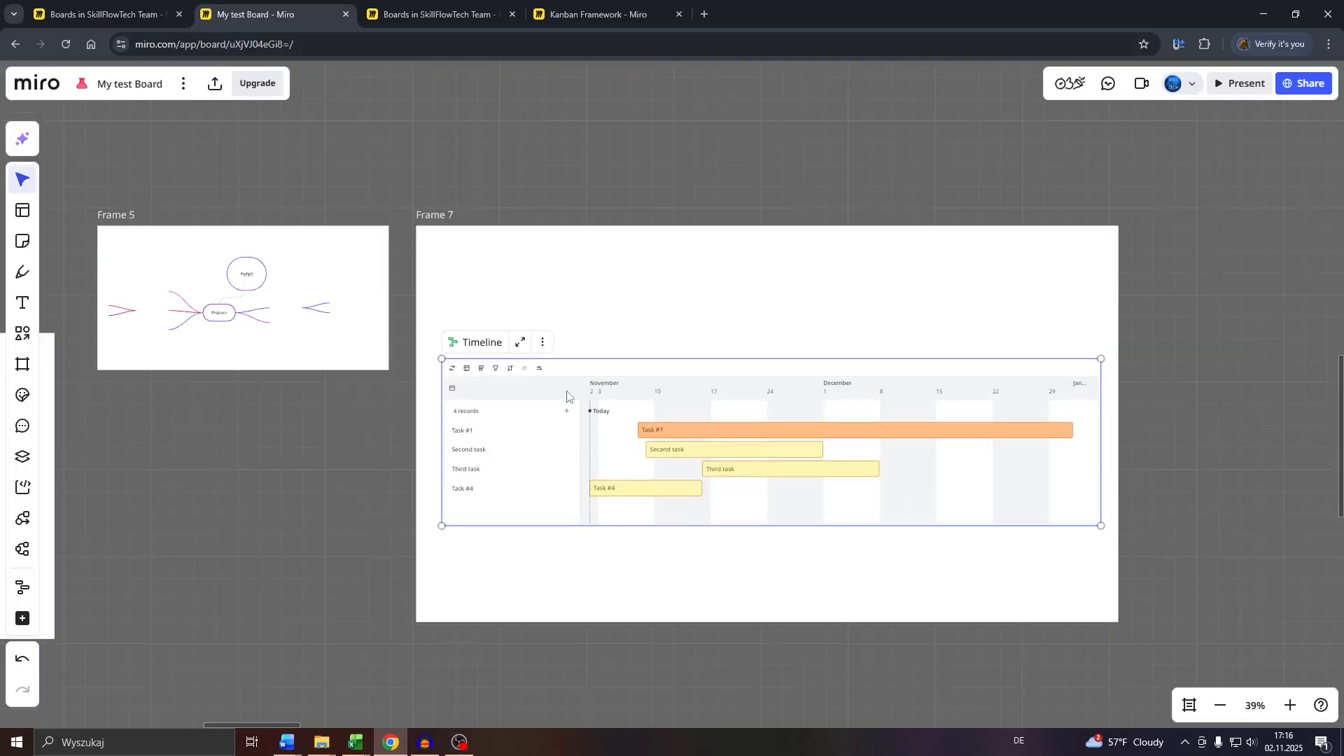